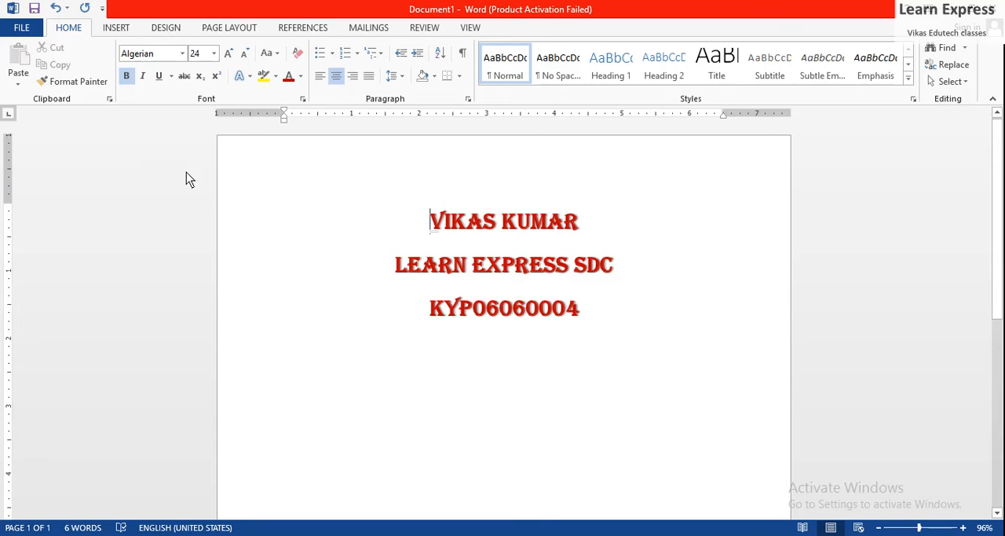
pyautogui.click(241, 26)
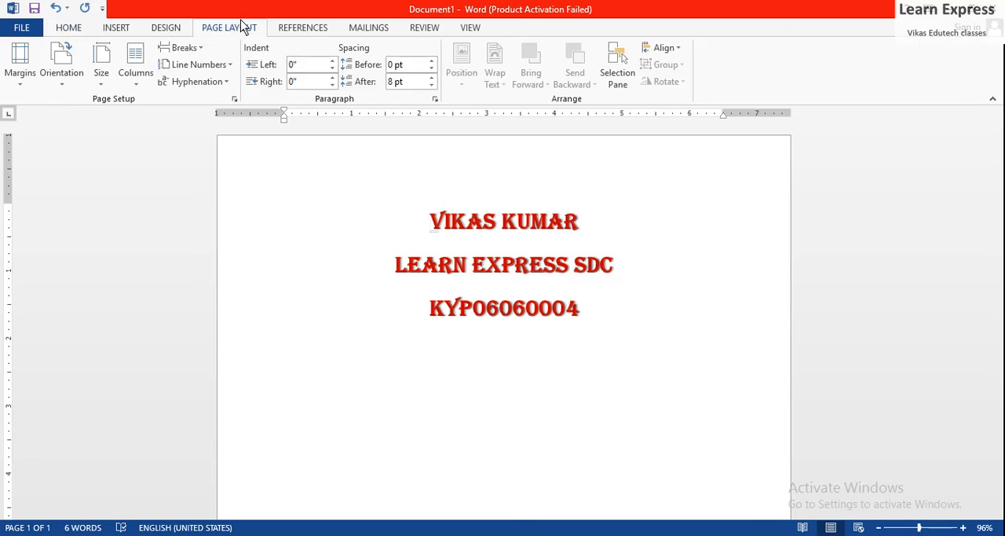
pyautogui.click(598, 334)
pyautogui.click(885, 535)
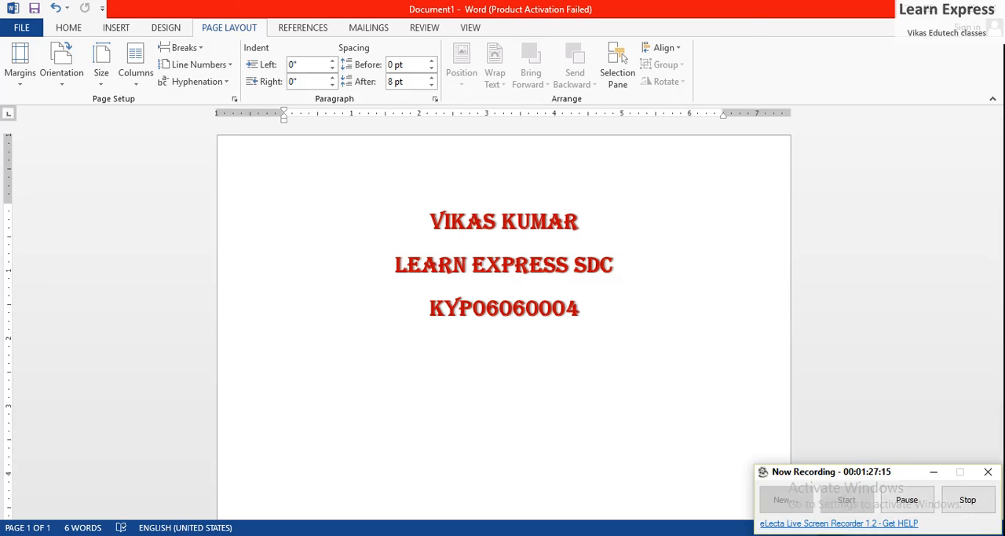
pyautogui.click(903, 502)
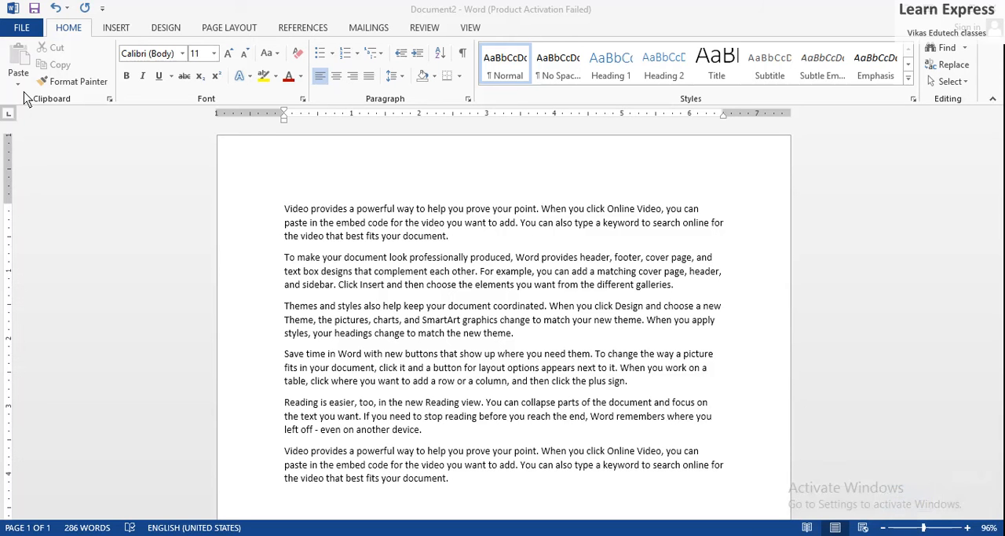
# Apply the Narrow margin preset, 0.5" on all sides, to the sample text document
pyautogui.click(230, 32)
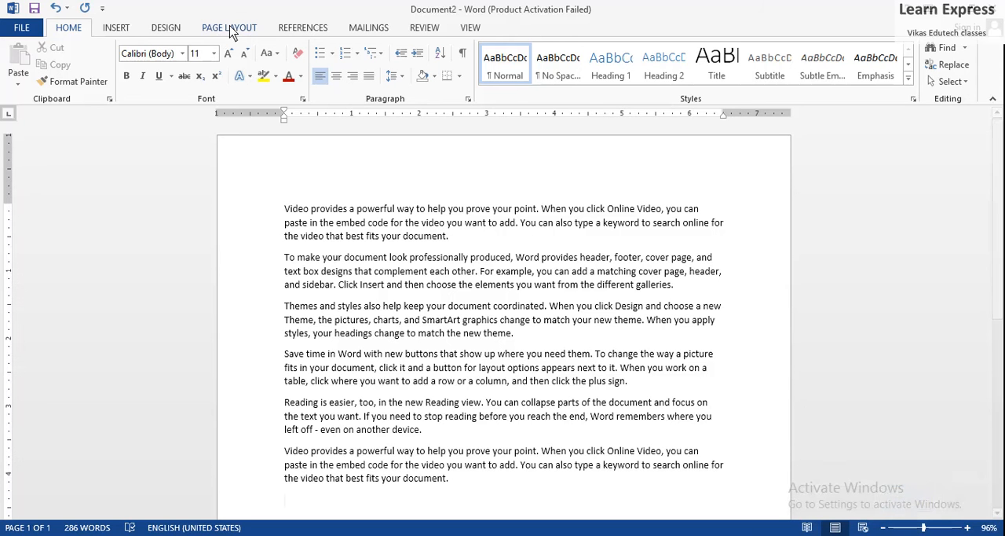
pyautogui.click(230, 30)
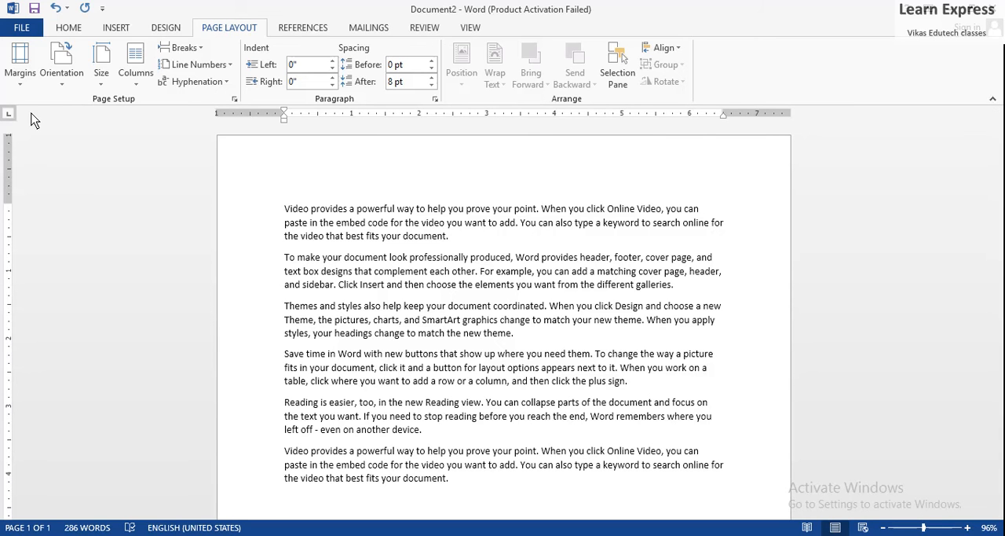
pyautogui.click(24, 83)
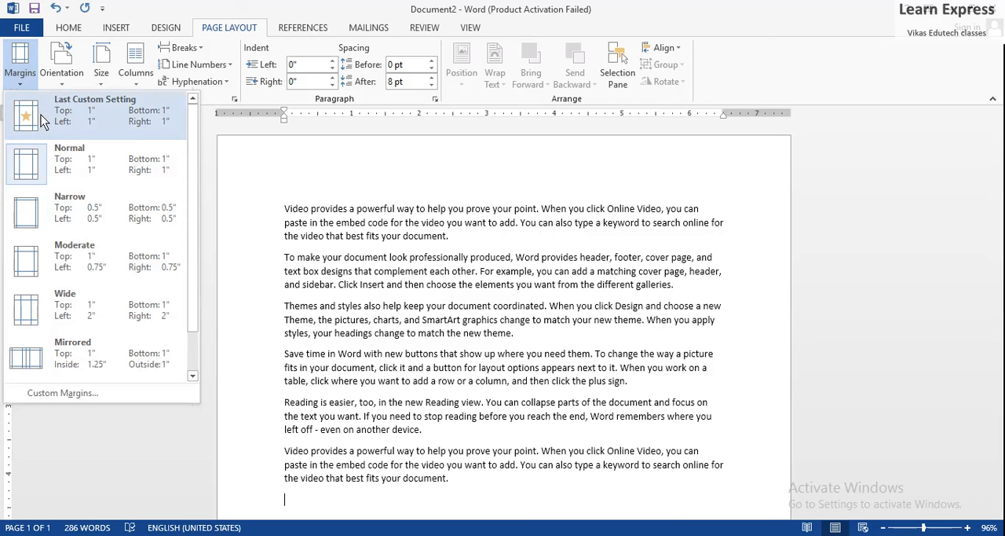
pyautogui.click(78, 207)
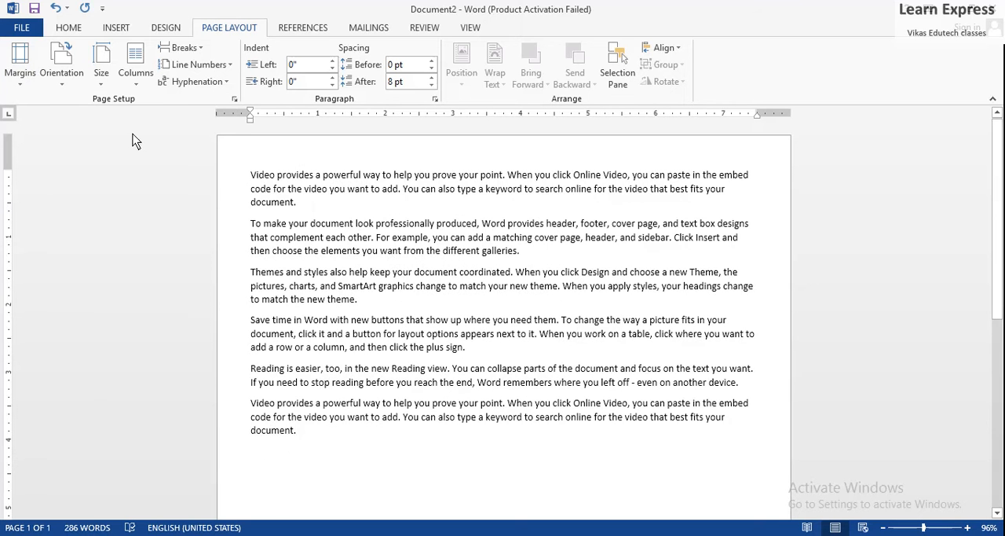
# Apply the Mirrored margin preset to the document, and replace it with the Wide preset
pyautogui.click(22, 83)
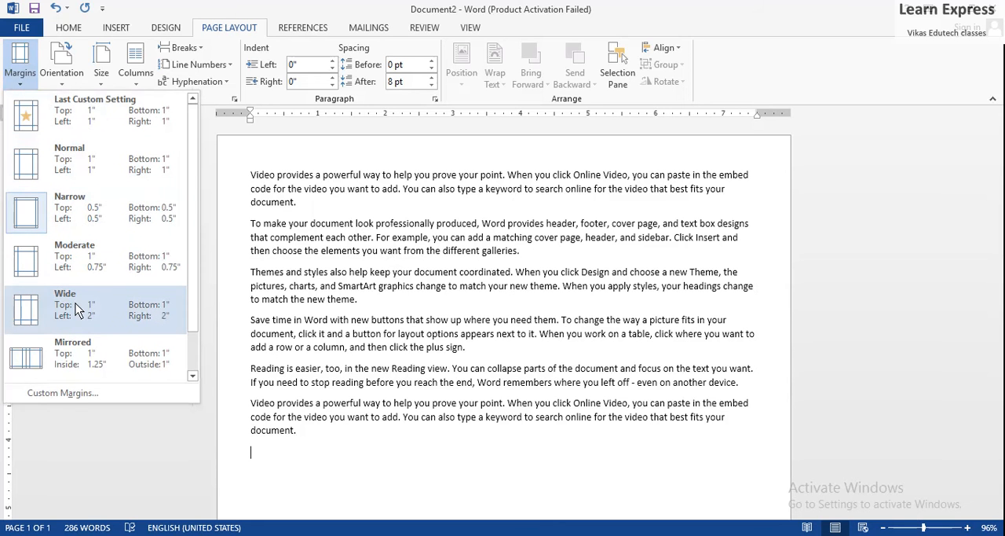
pyautogui.press('Escape')
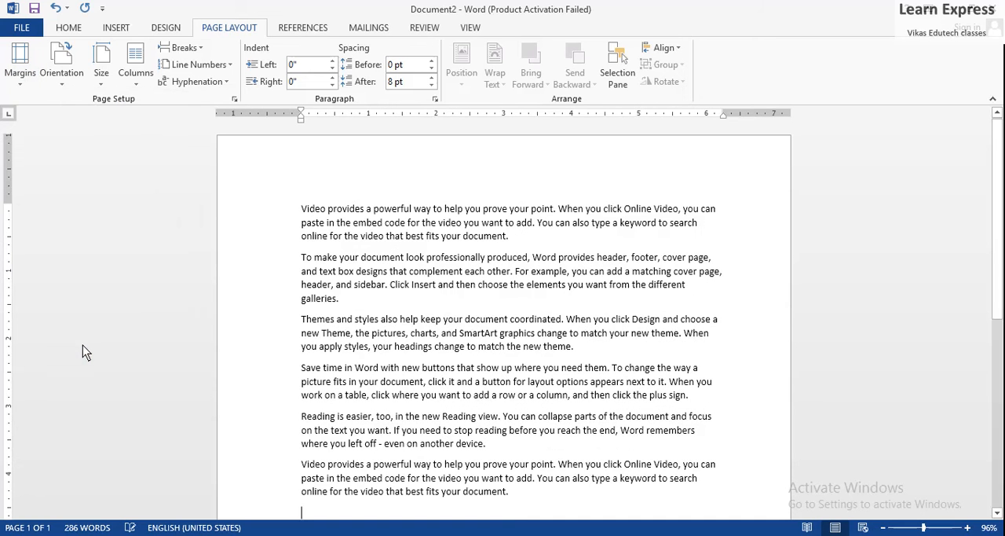
pyautogui.click(25, 78)
pyautogui.click(98, 301)
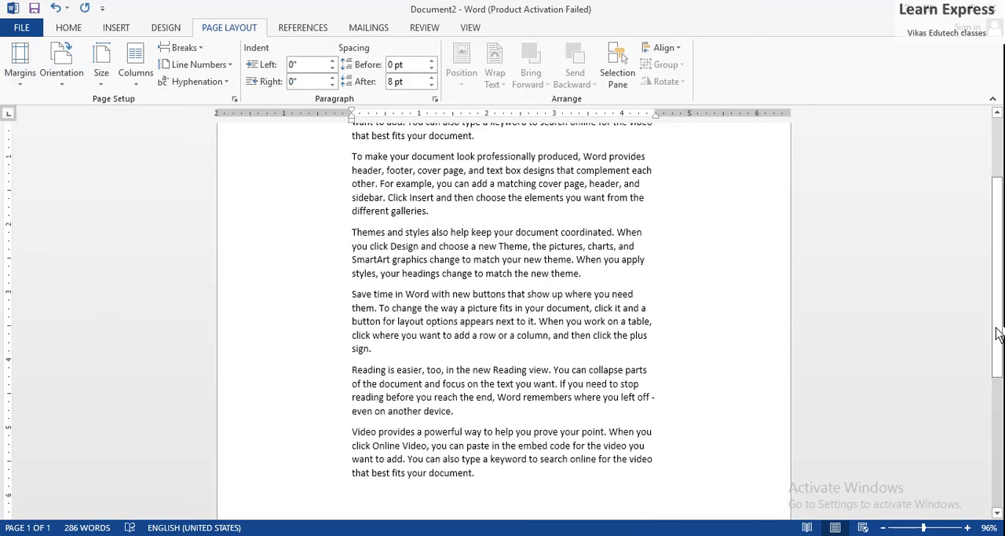
pyautogui.scroll(3, 997, 334)
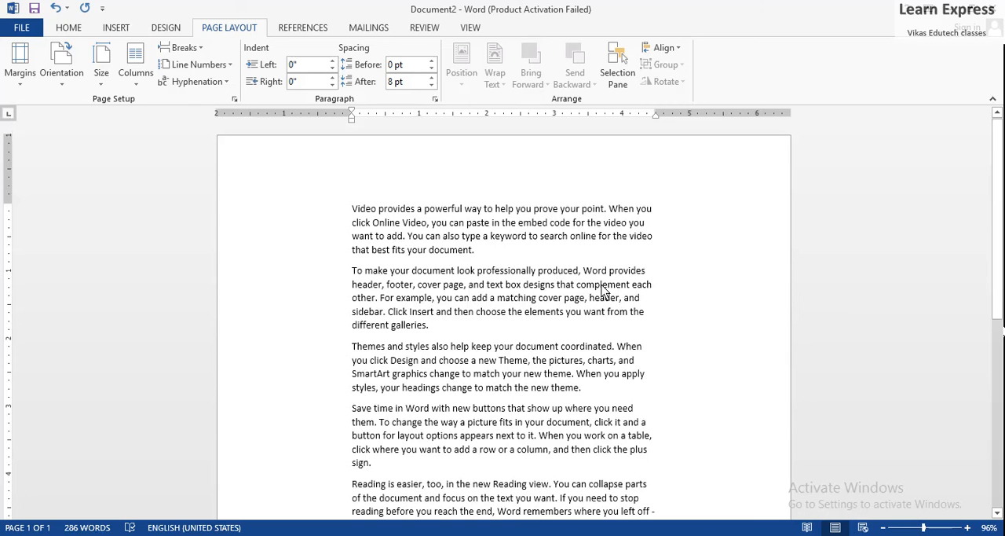
# Set custom page margins of 0.5" for top, bottom, left and right, applied to the whole document
pyautogui.click(16, 75)
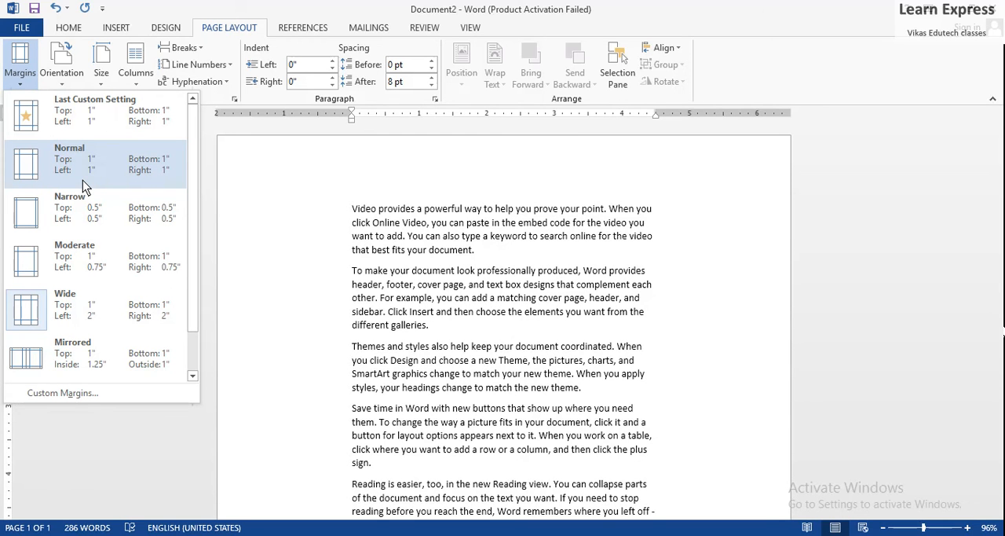
pyautogui.click(109, 399)
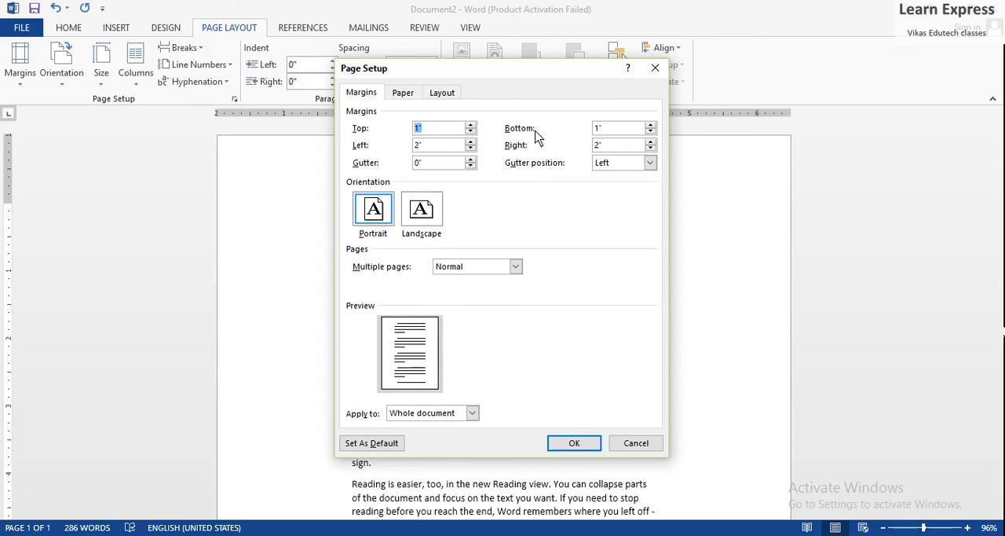
pyautogui.click(447, 130)
pyautogui.press('BackSpace')
pyautogui.write('.5')
pyautogui.click(609, 128)
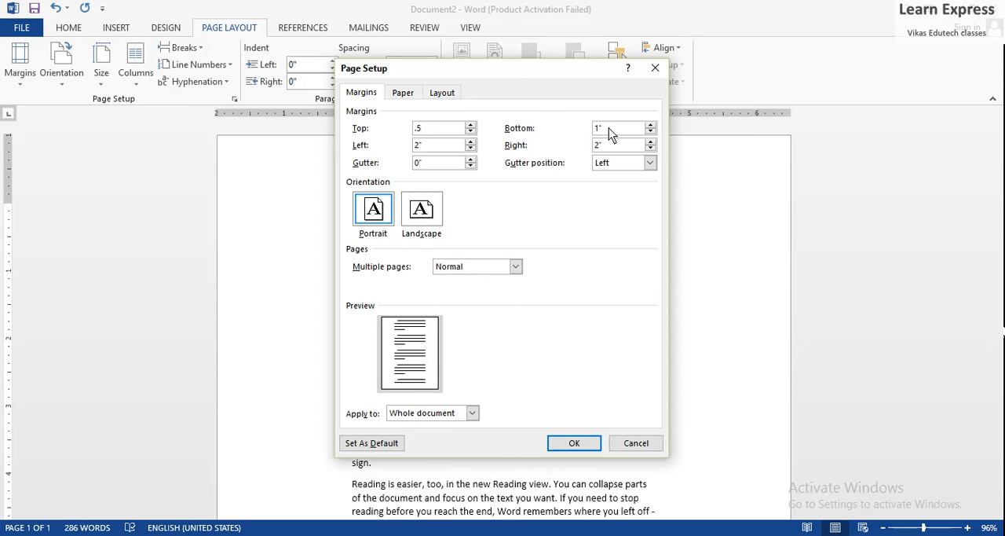
pyautogui.press('BackSpace')
pyautogui.click(437, 146)
pyautogui.click(607, 148)
pyautogui.press('BackSpace')
pyautogui.press('BackSpace')
pyautogui.write('.5')
pyautogui.click(576, 442)
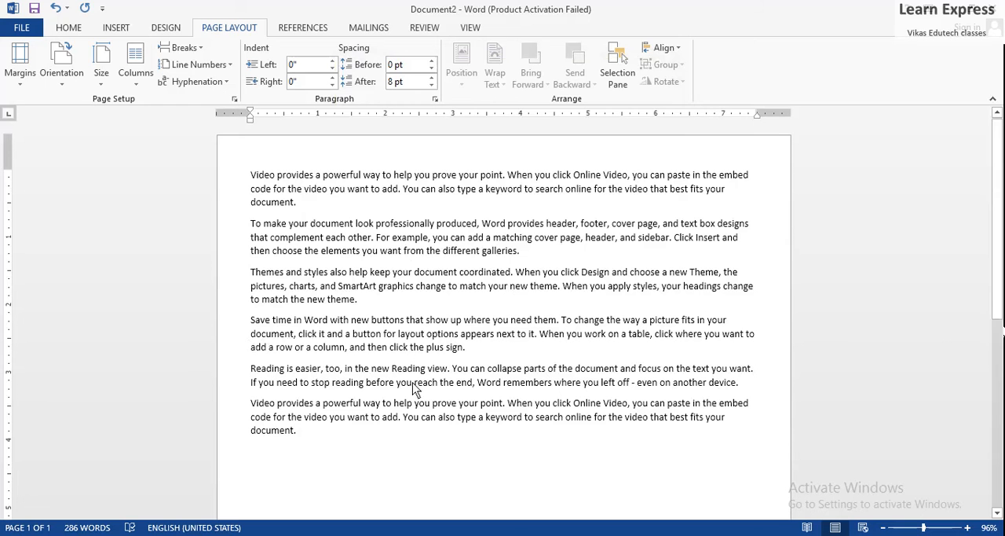
# Change the page orientation to Landscape and look over the whole page layout
pyautogui.scroll(-1, 1001, 330)
pyautogui.scroll(-10, 1001, 330)
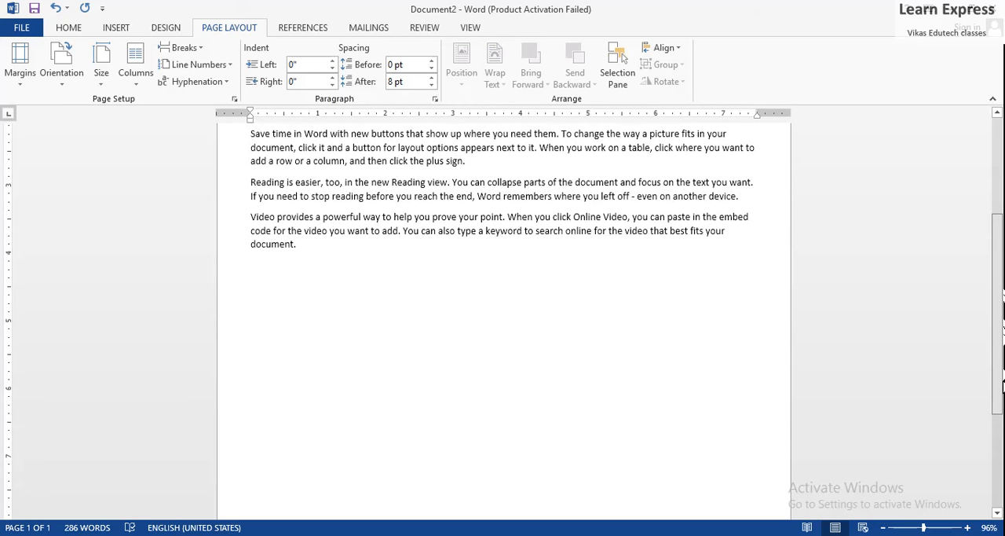
pyautogui.scroll(10, 990, 408)
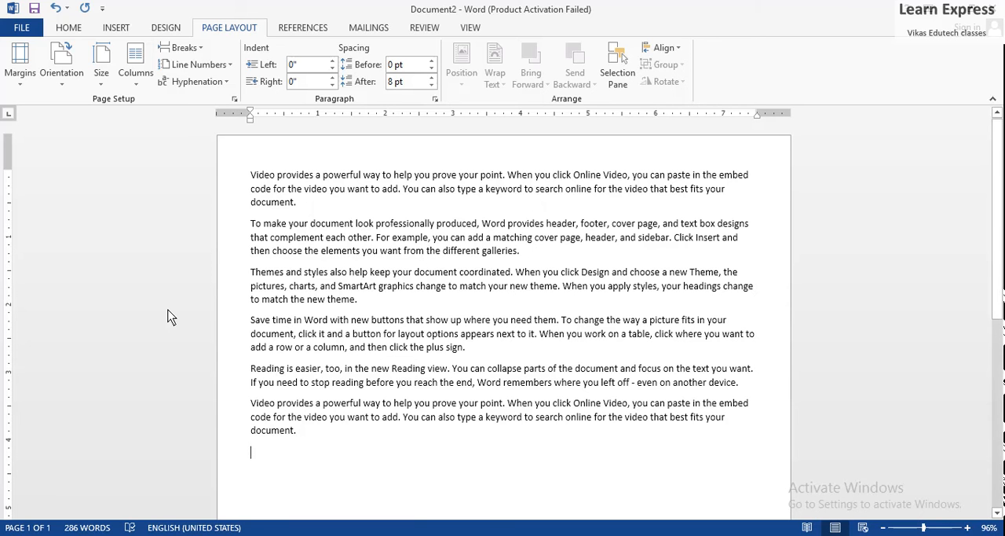
pyautogui.click(60, 86)
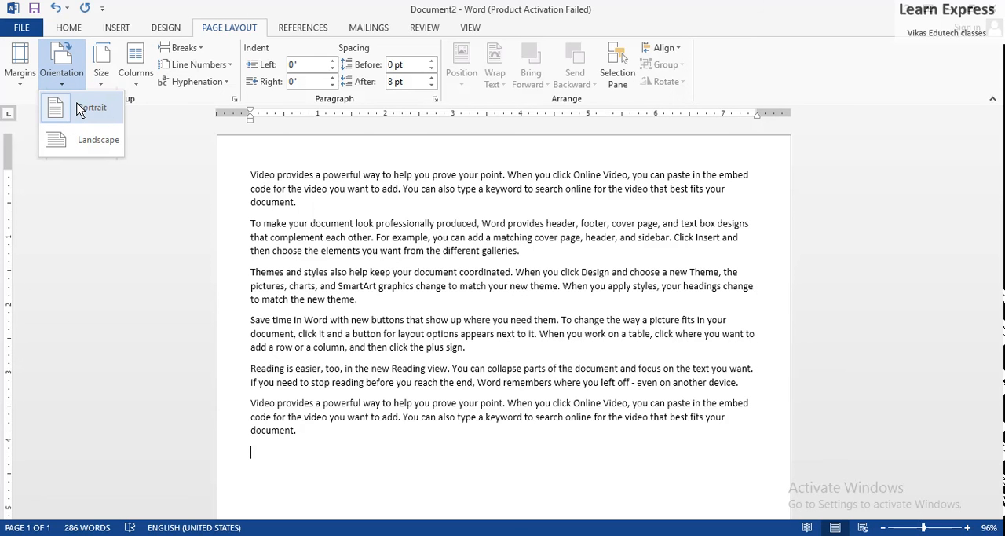
pyautogui.click(95, 139)
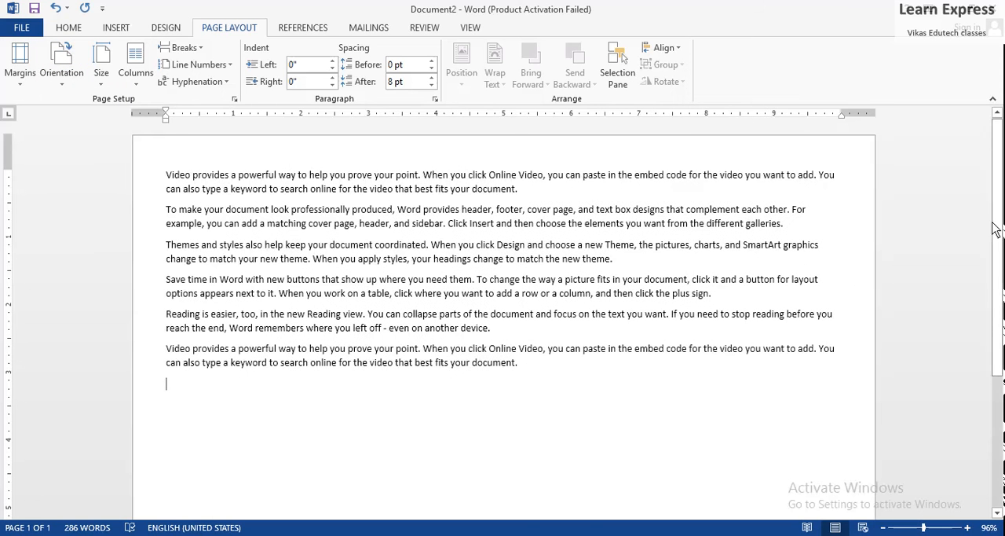
pyautogui.scroll(-2, 668, 236)
pyautogui.scroll(-3, 785, 275)
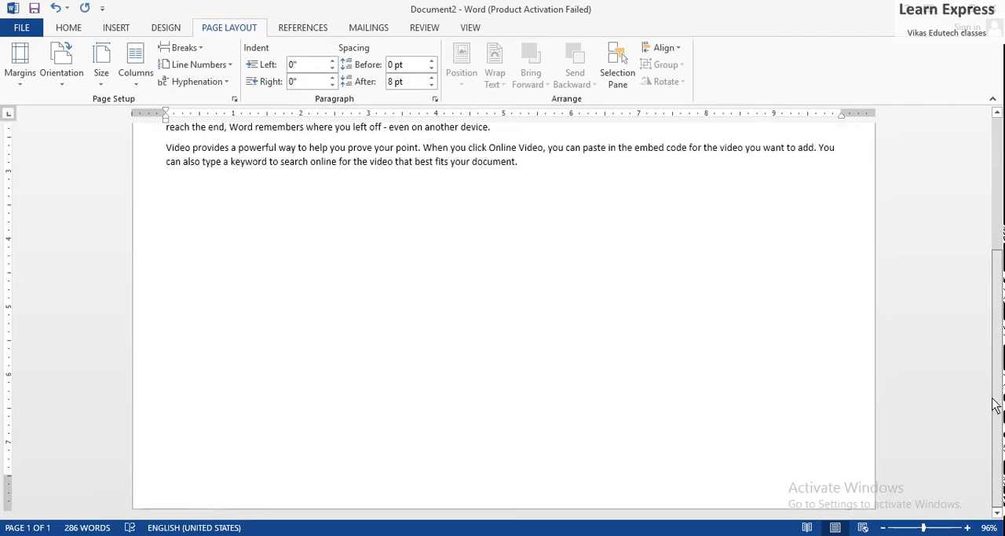
pyautogui.scroll(5, 987, 221)
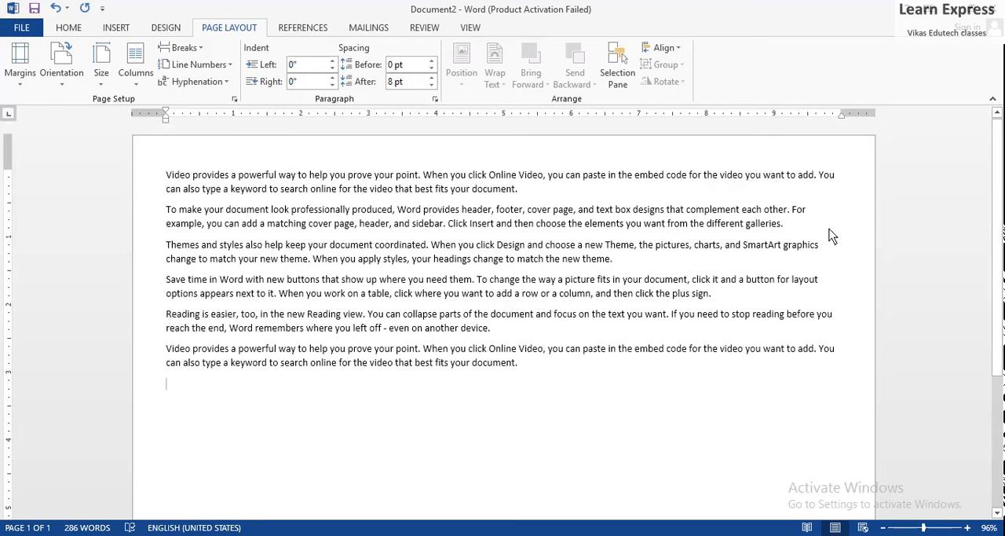
# Set the page orientation back to Portrait
pyautogui.click(61, 83)
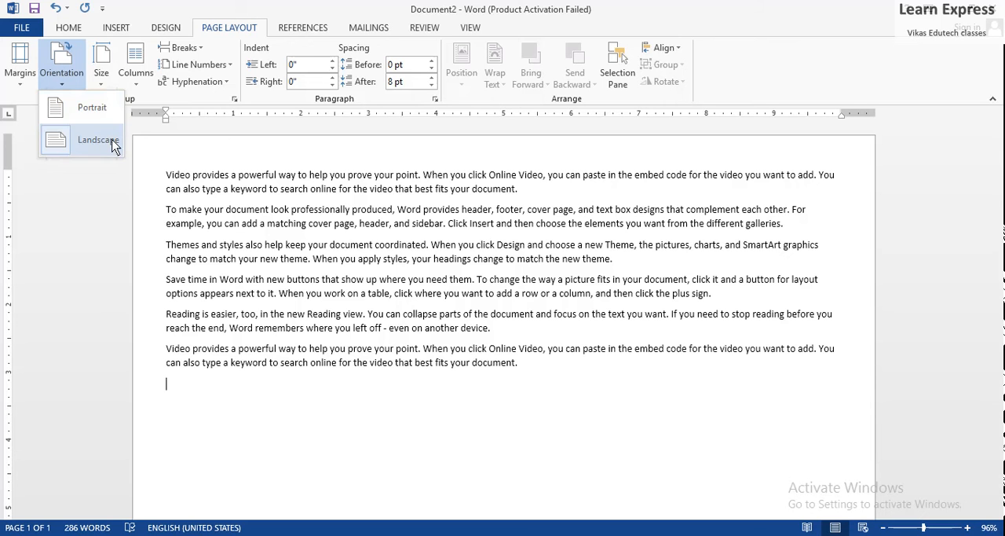
pyautogui.click(67, 85)
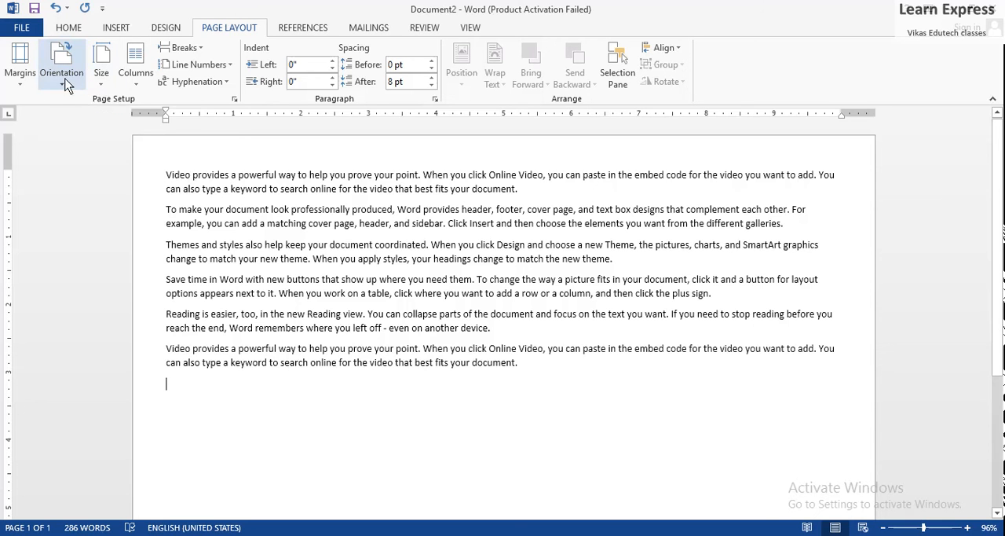
pyautogui.click(67, 85)
pyautogui.click(63, 103)
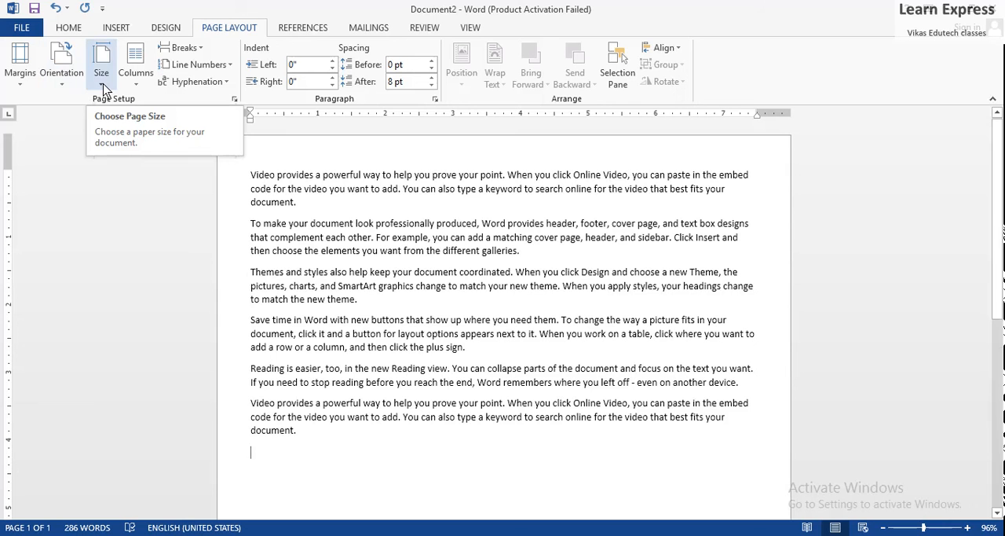
# Set the document's paper size to A4, 8.27" x 11.69"
pyautogui.click(102, 85)
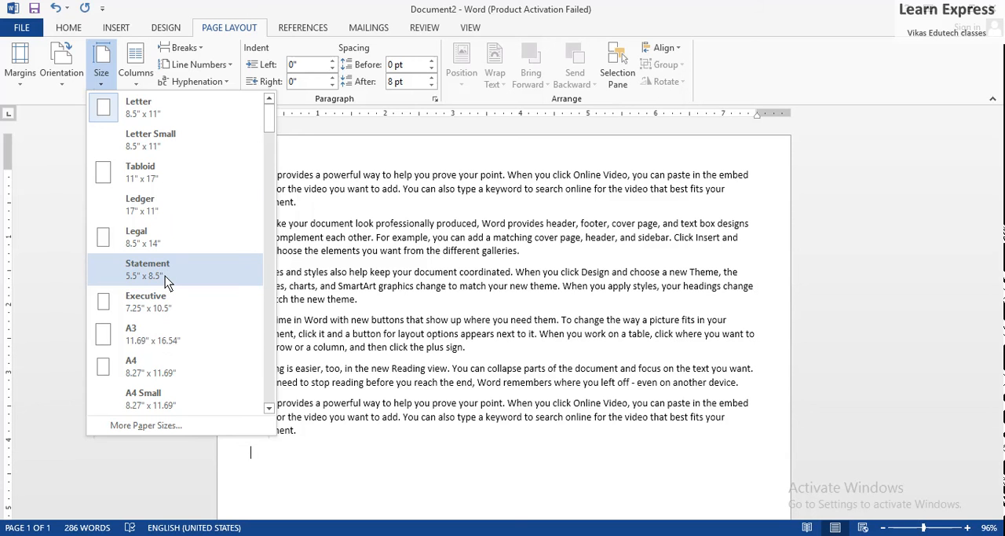
pyautogui.click(177, 369)
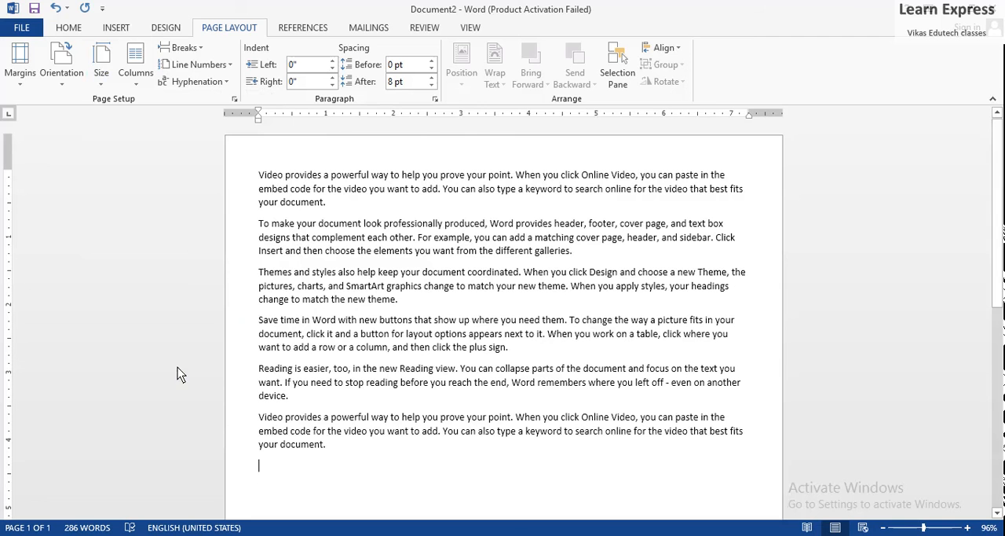
pyautogui.click(107, 88)
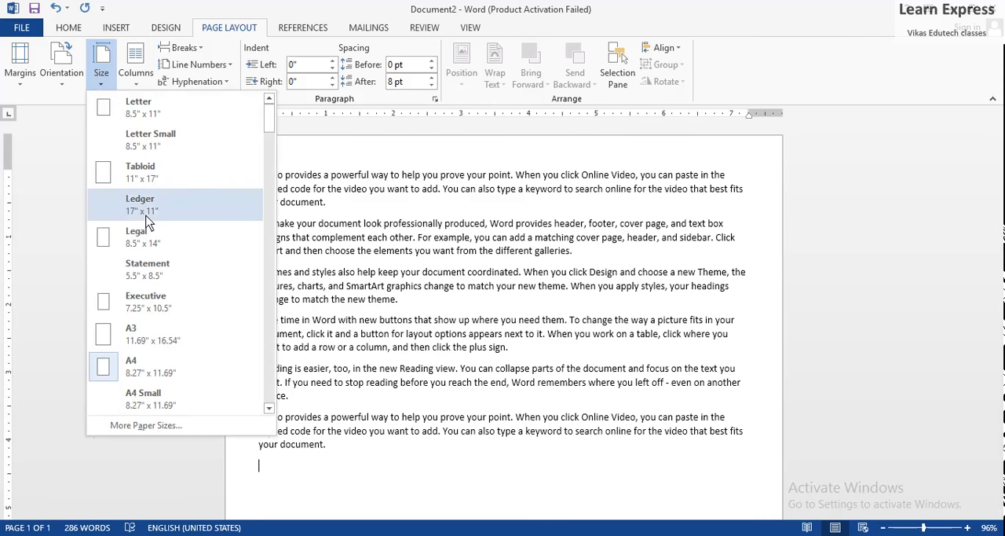
pyautogui.click(171, 366)
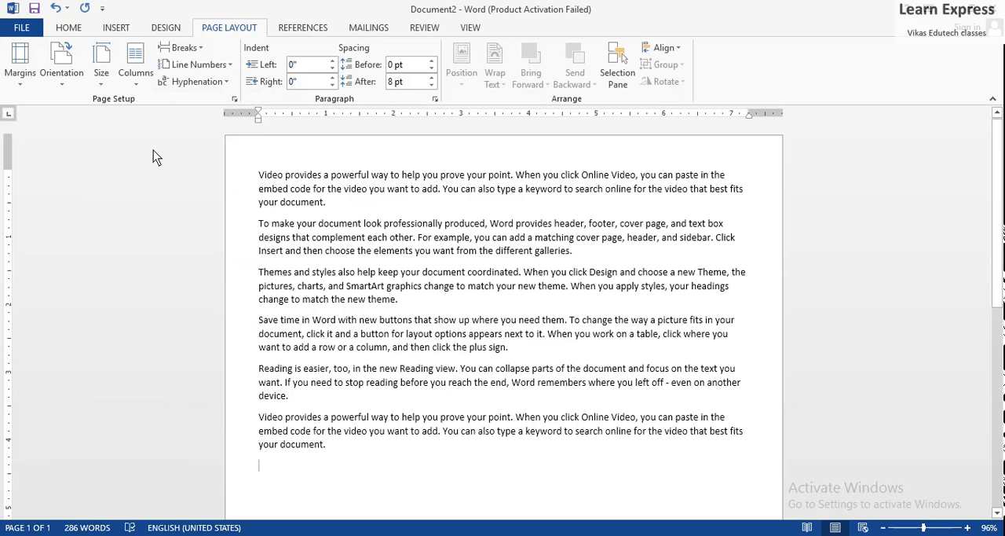
# Lay out the document text in two columns, and switch the layout to three columns
pyautogui.click(132, 77)
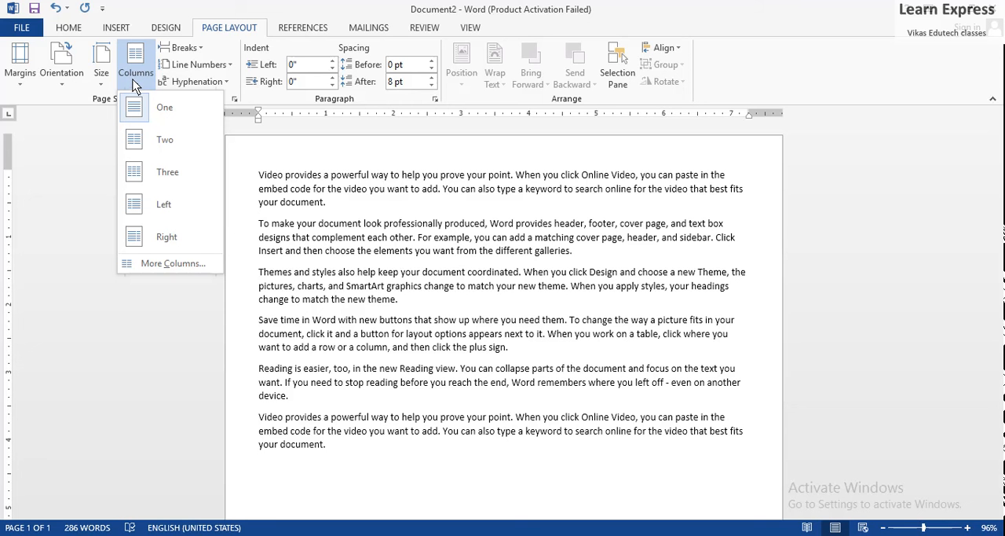
pyautogui.click(171, 145)
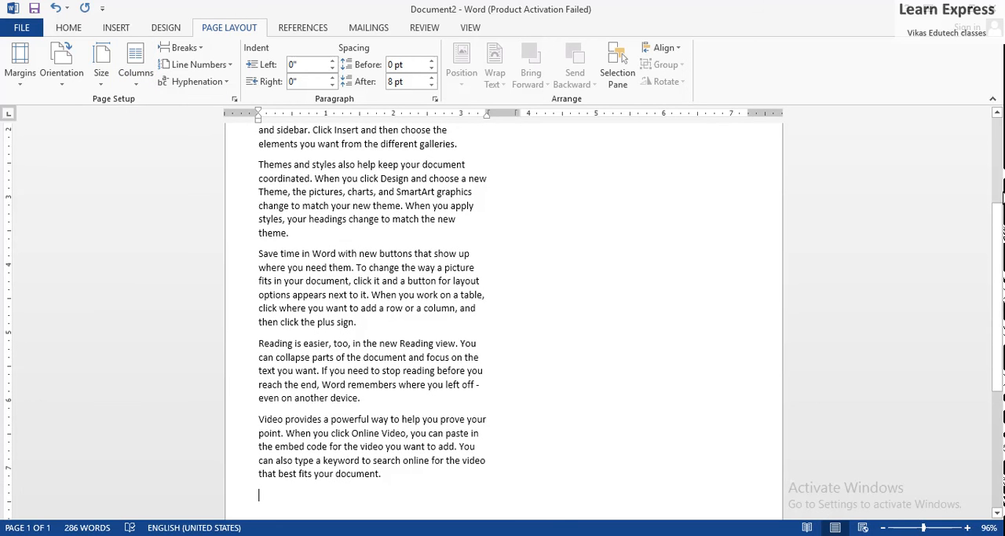
pyautogui.scroll(1, 991, 187)
pyautogui.moveTo(988, 181); pyautogui.dragTo(991, 107)
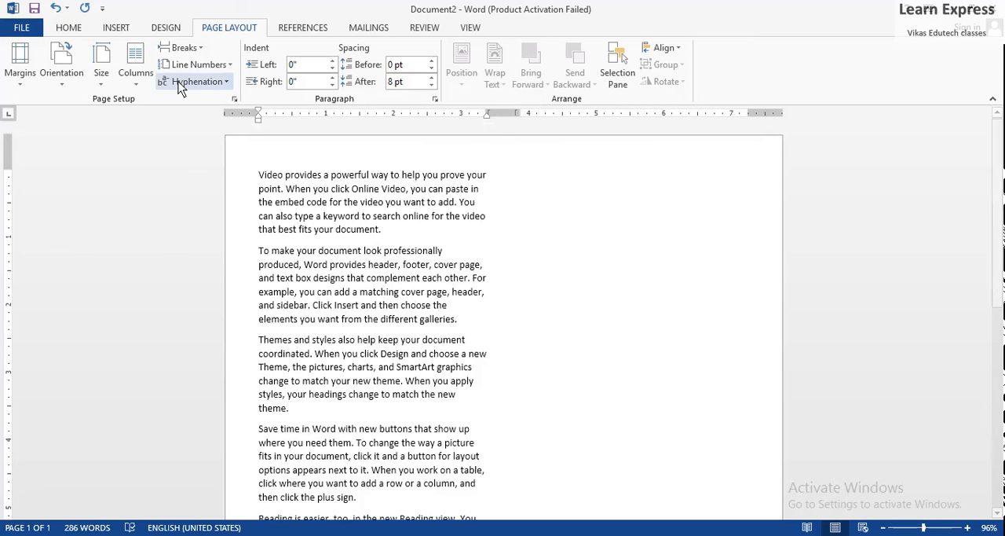
pyautogui.click(137, 84)
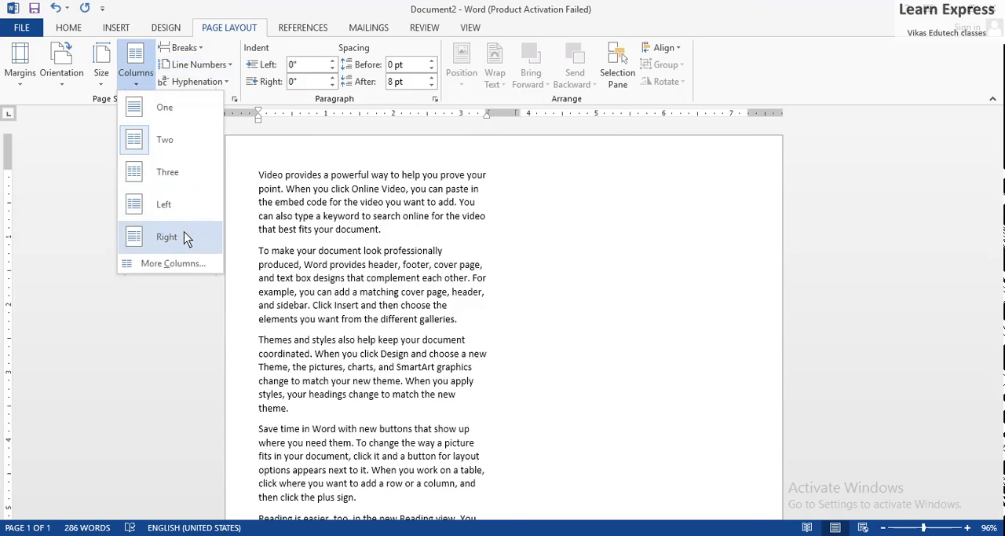
pyautogui.click(184, 172)
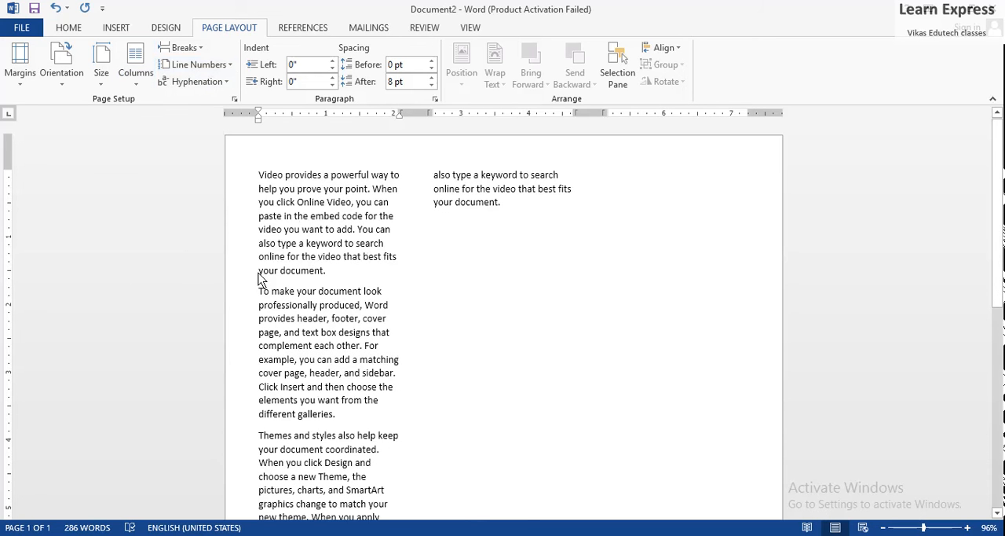
# Lay out the whole document's text in 5 columns using the custom column settings
pyautogui.click(141, 87)
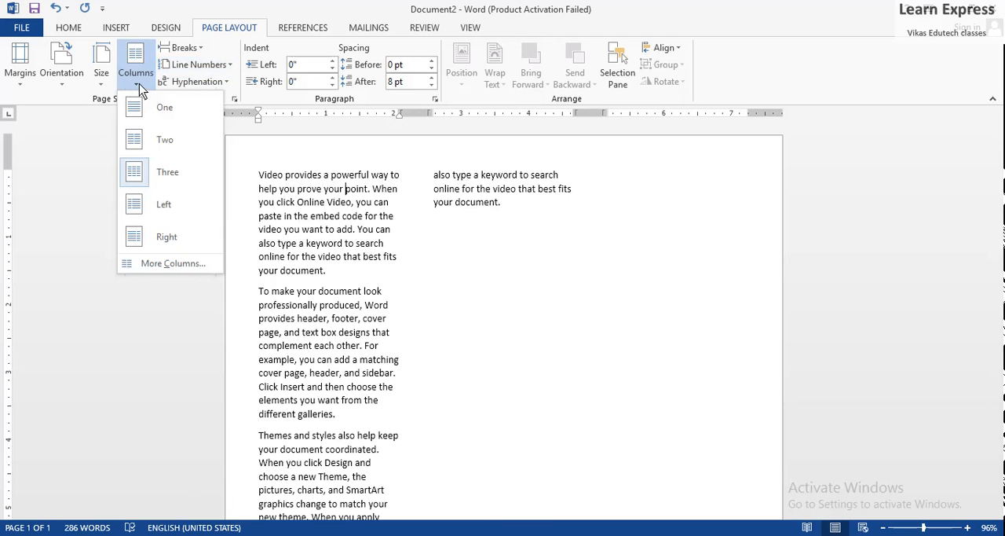
pyautogui.click(195, 265)
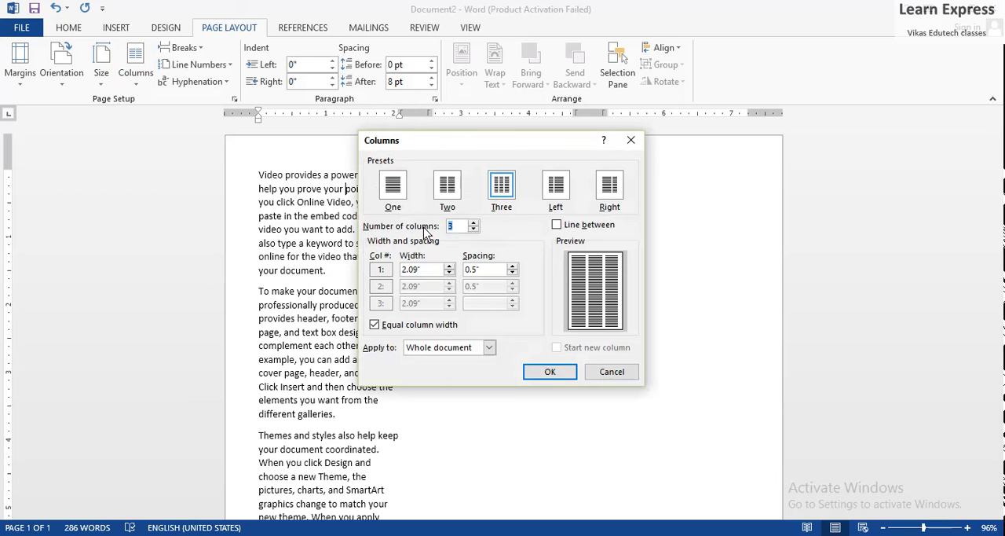
pyautogui.click(455, 226)
pyautogui.press('BackSpace')
pyautogui.write('5')
pyautogui.click(551, 372)
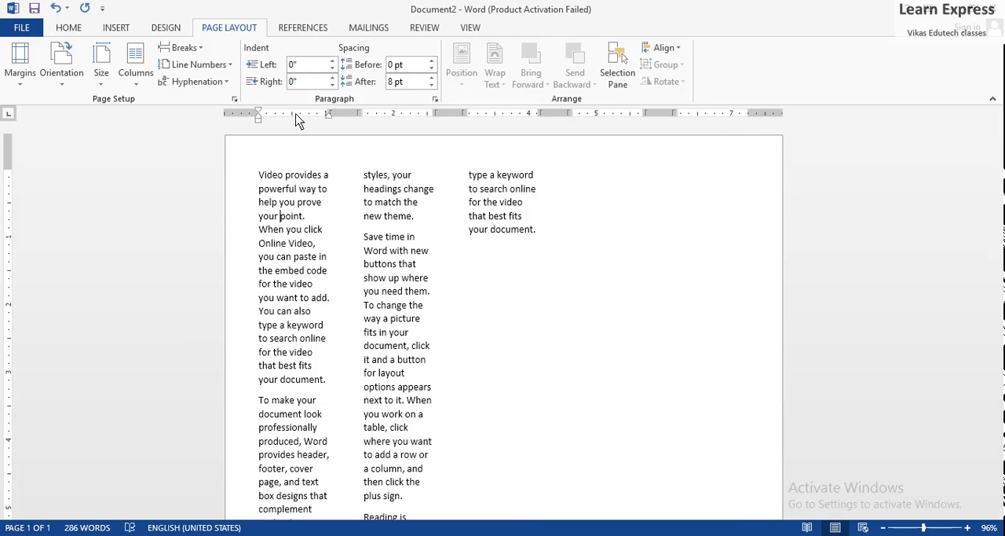
# Return the text to one column and insert a Next Page section break after the second paragraph
pyautogui.click(136, 88)
pyautogui.click(146, 105)
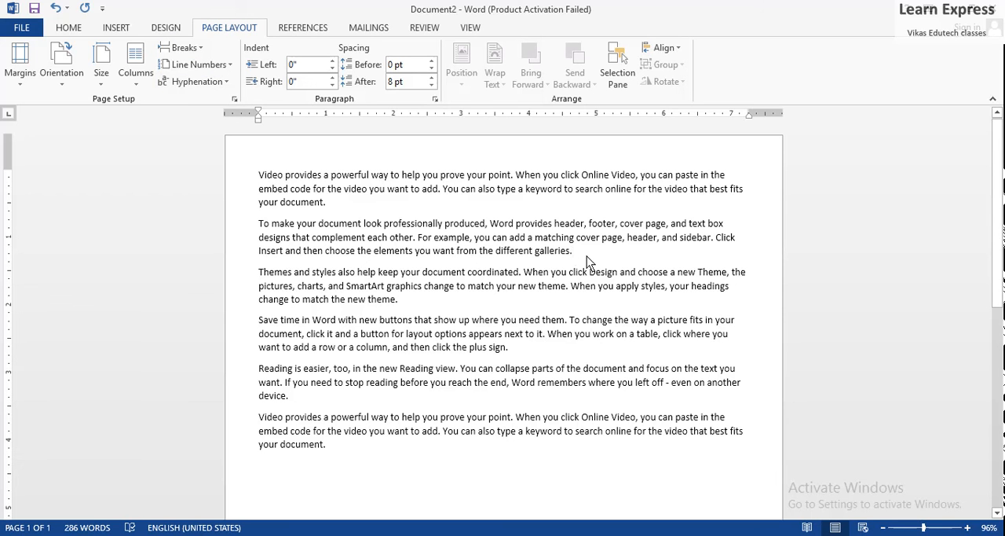
pyautogui.click(203, 50)
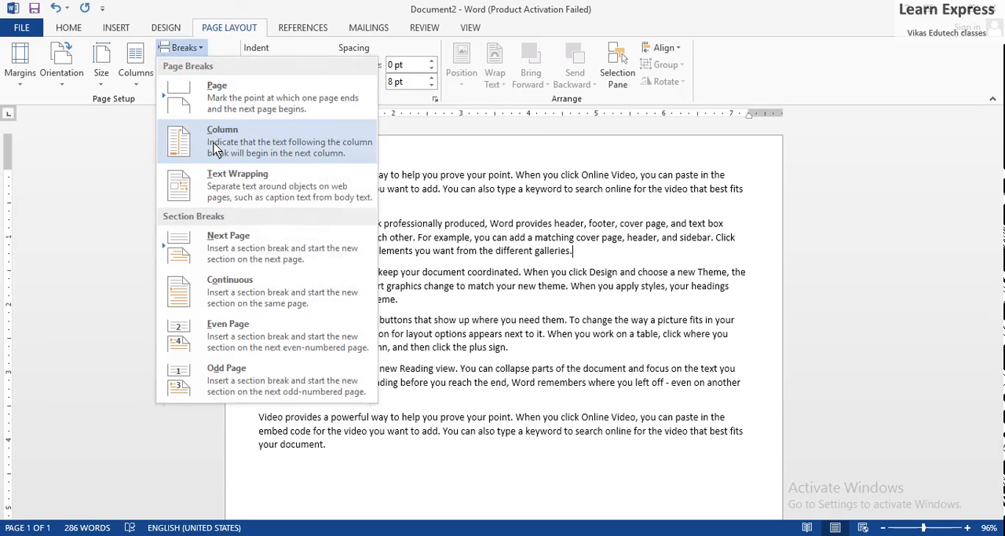
pyautogui.click(233, 257)
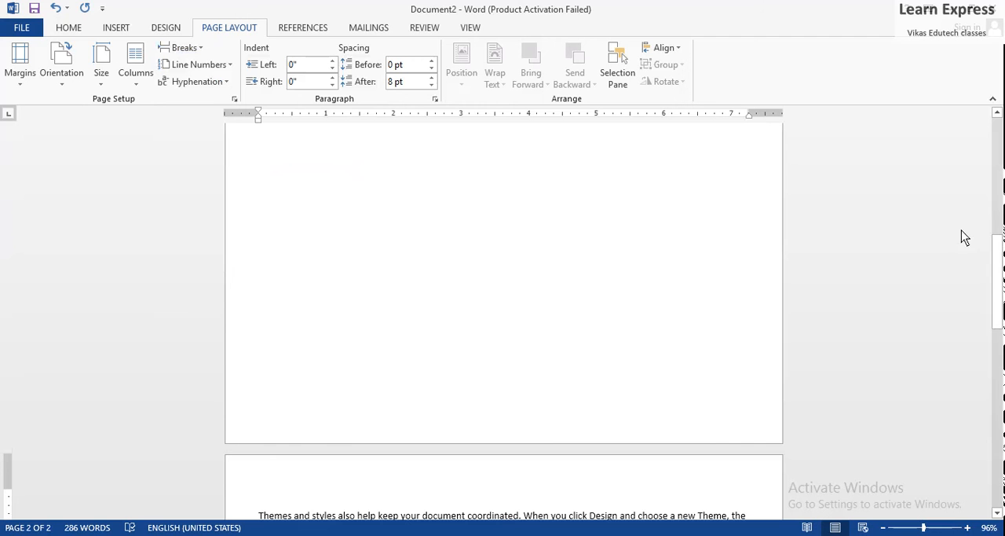
pyautogui.moveTo(1000, 262); pyautogui.dragTo(976, 116)
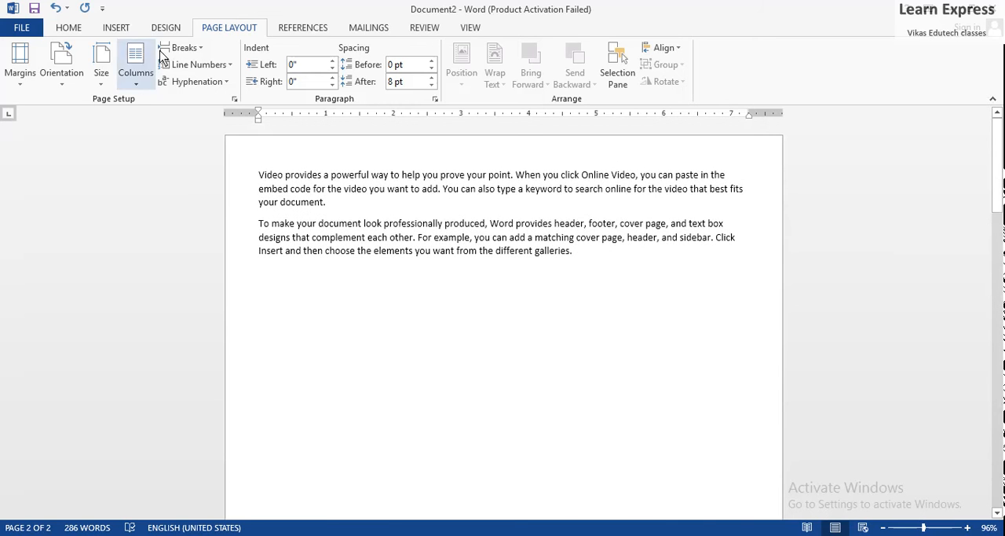
# Turn on Continuous line numbering for the section that starts on the second page and look over its lines
pyautogui.click(231, 66)
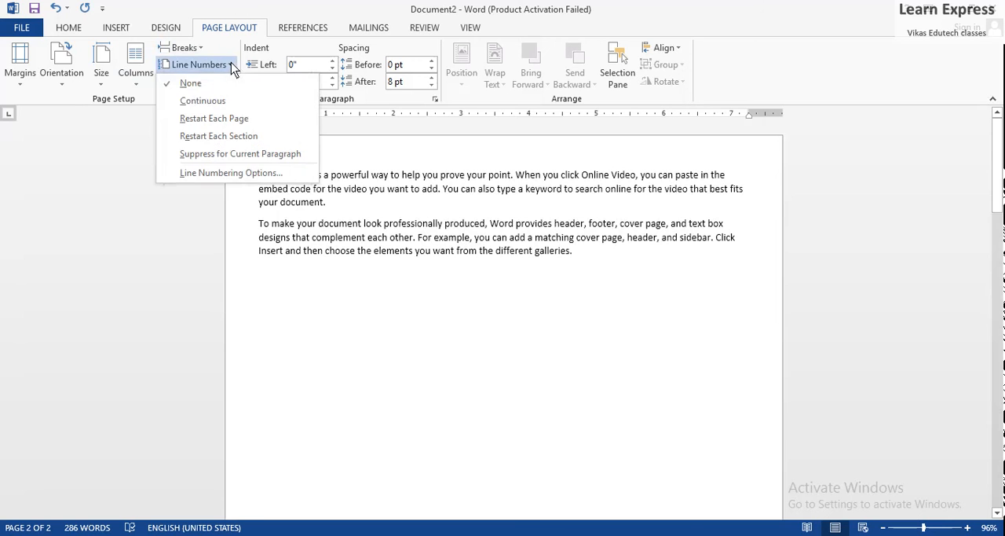
pyautogui.click(202, 100)
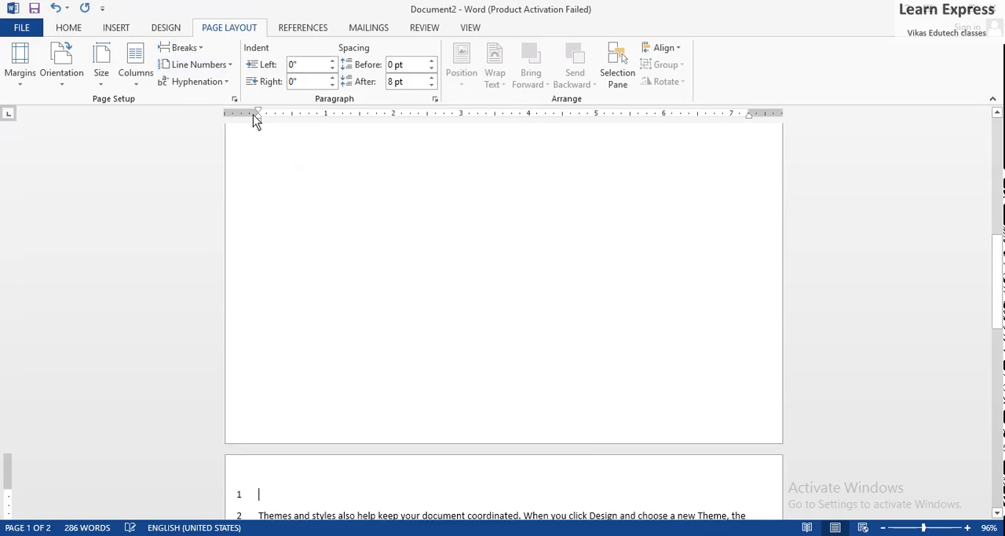
pyautogui.moveTo(997, 306); pyautogui.dragTo(998, 385)
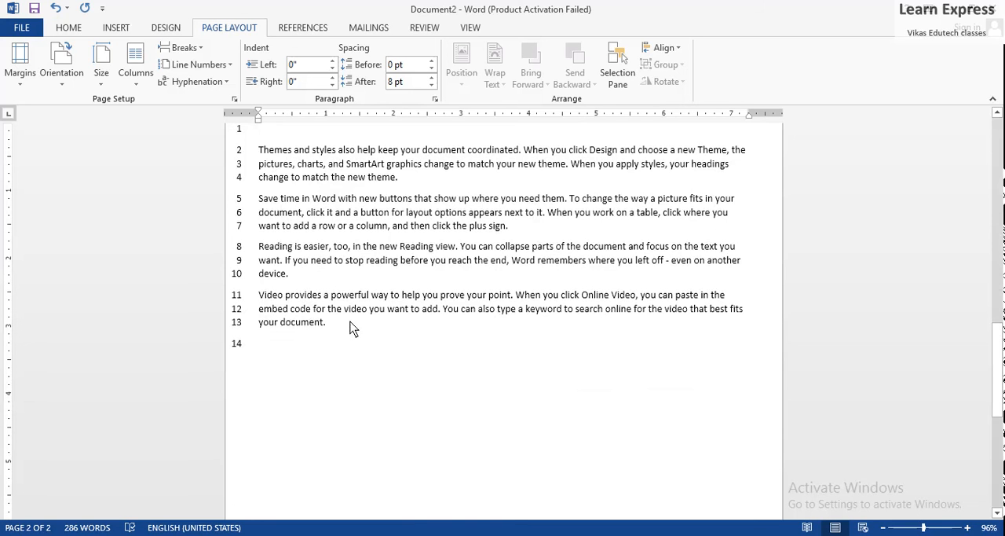
# Turn on Automatic hyphenation for the document and look over the text on both pages
pyautogui.click(225, 81)
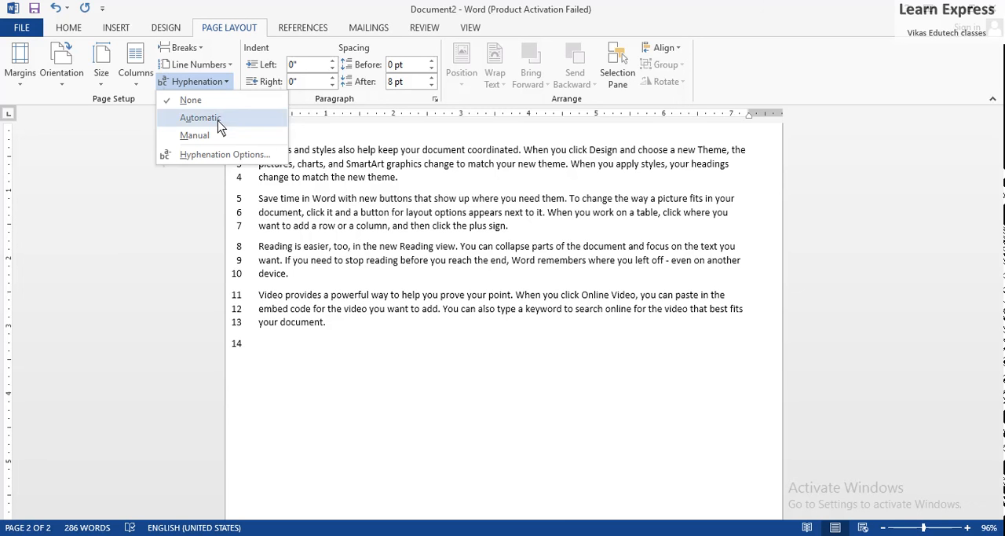
pyautogui.click(220, 122)
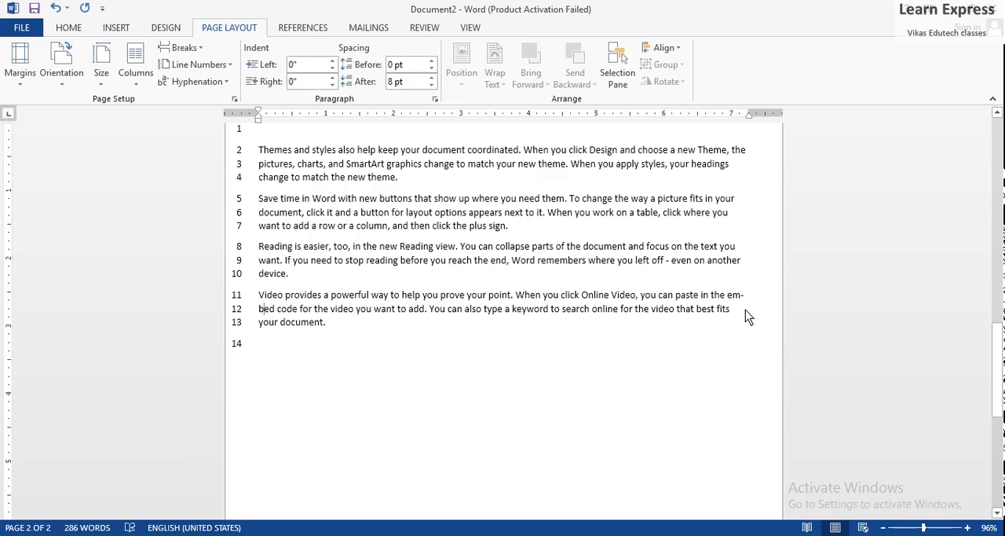
pyautogui.click(392, 325)
pyautogui.click(998, 382)
pyautogui.moveTo(998, 383); pyautogui.dragTo(978, 182)
# Set the first paragraph's left indent to 2", and reset it to 0"
pyautogui.click(686, 202)
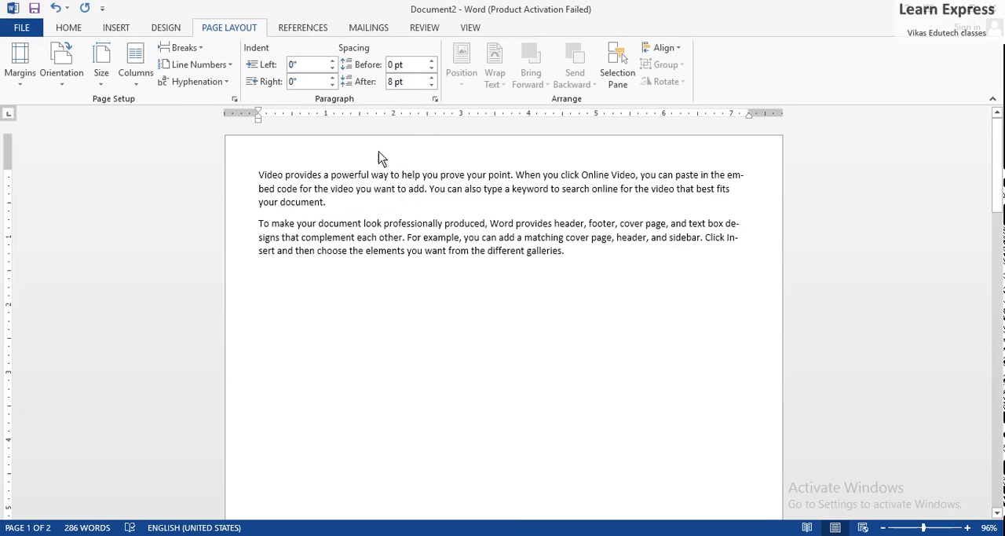
pyautogui.click(311, 65)
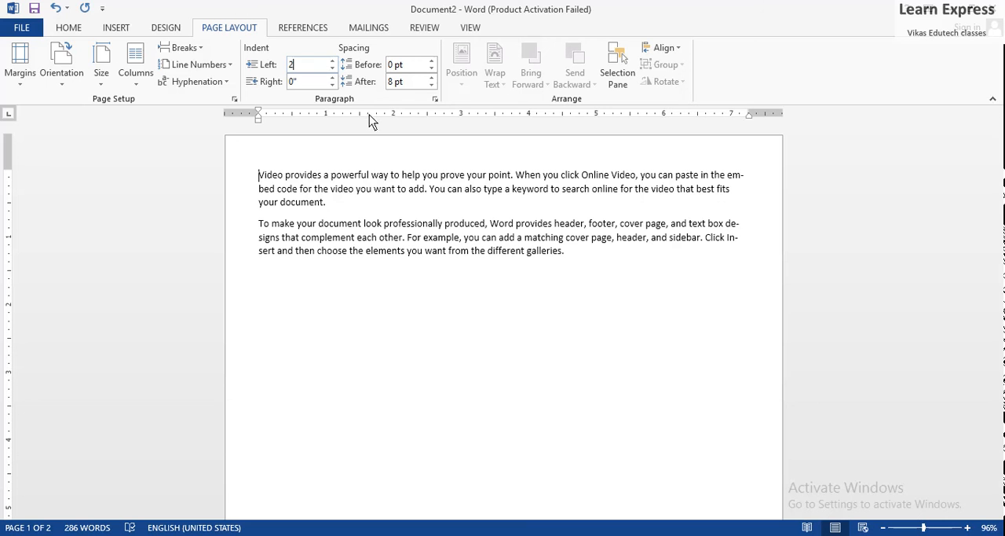
pyautogui.press('Return')
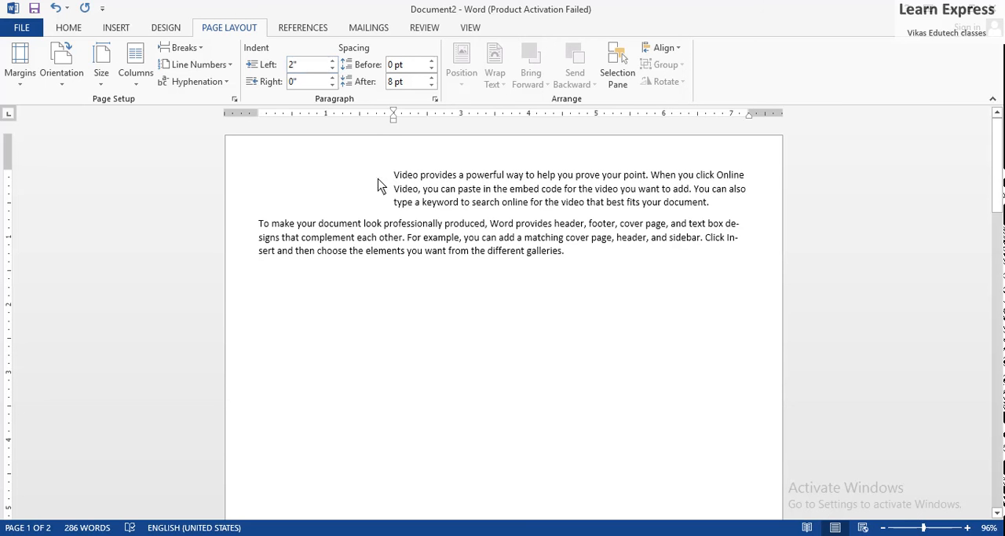
pyautogui.click(317, 69)
pyautogui.write('0')
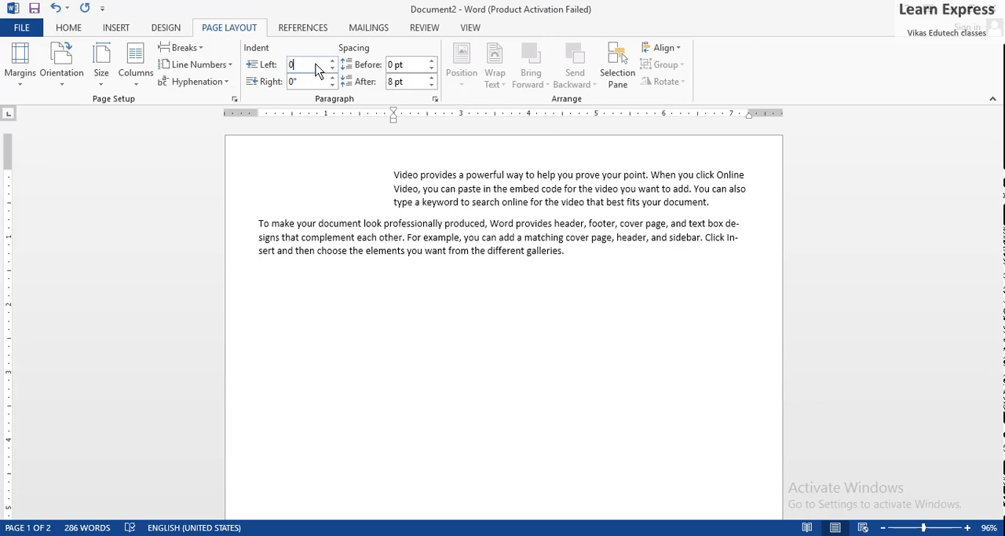
pyautogui.press('Return')
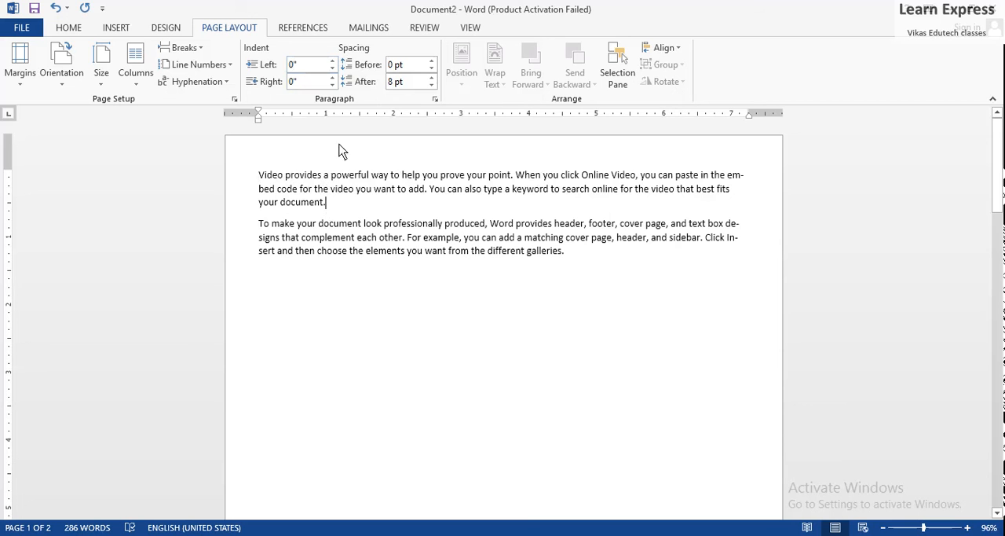
# Increase the spacing after the first paragraph to 96 pt
pyautogui.click(431, 78)
pyautogui.click(430, 78)
pyautogui.click(430, 78)
pyautogui.click(427, 81)
pyautogui.click(427, 81)
pyautogui.click(427, 81)
pyautogui.click(427, 81)
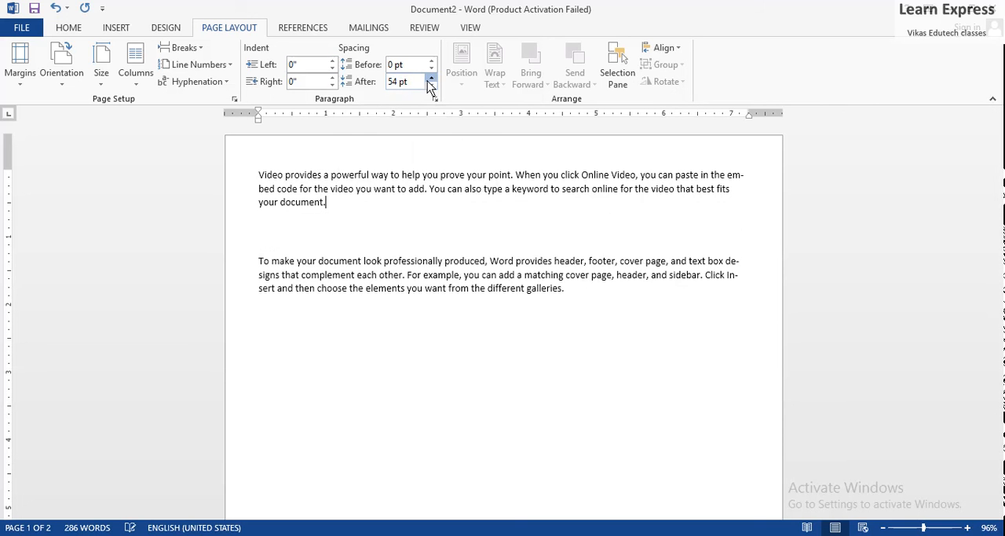
pyautogui.click(427, 81)
pyautogui.click(428, 81)
pyautogui.click(428, 81)
pyautogui.click(427, 81)
pyautogui.click(431, 77)
pyautogui.click(431, 77)
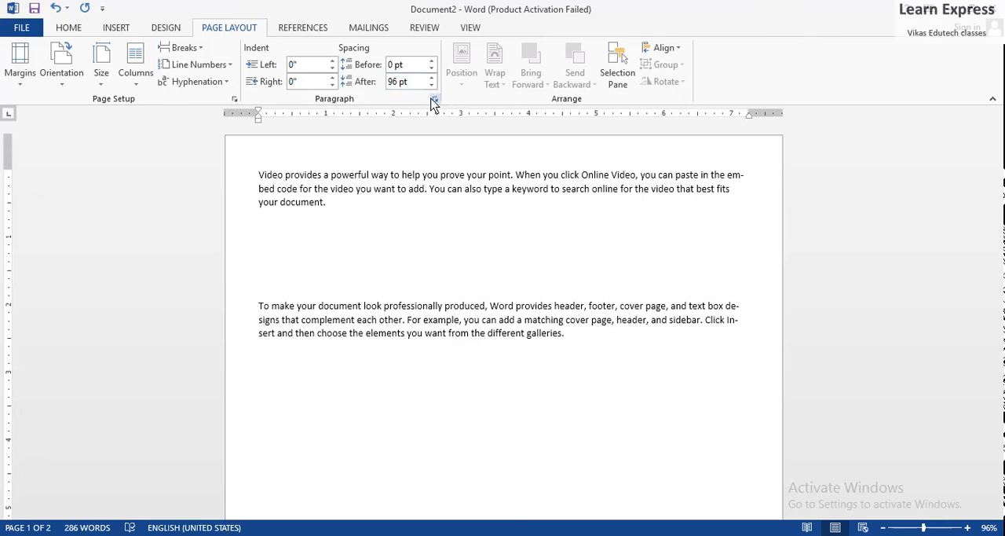
# Reduce the spacing after the first paragraph to 36 pt
pyautogui.click(431, 86)
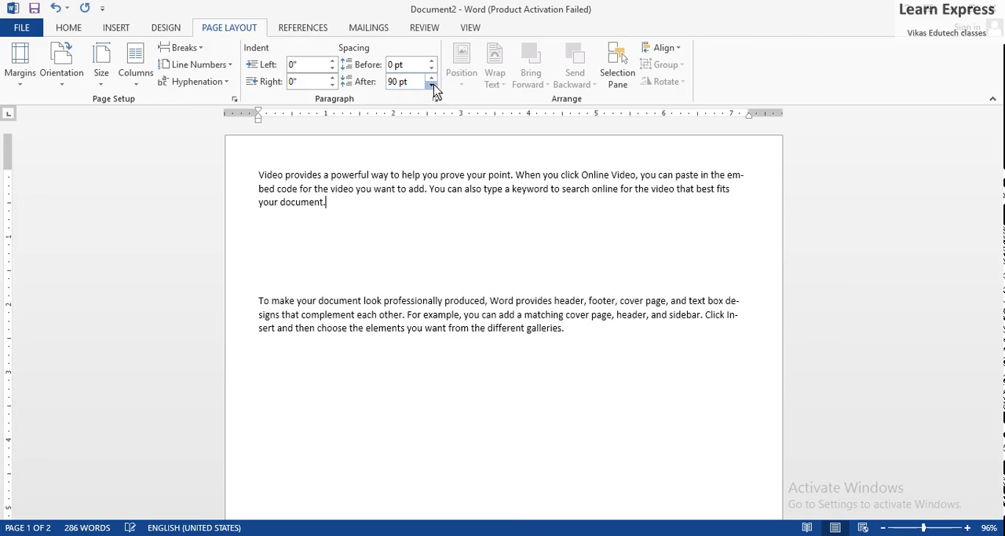
pyautogui.click(431, 85)
pyautogui.click(431, 86)
pyautogui.click(431, 86)
pyautogui.click(432, 85)
pyautogui.click(432, 85)
pyautogui.click(432, 86)
pyautogui.click(432, 86)
pyautogui.click(432, 86)
pyautogui.click(432, 86)
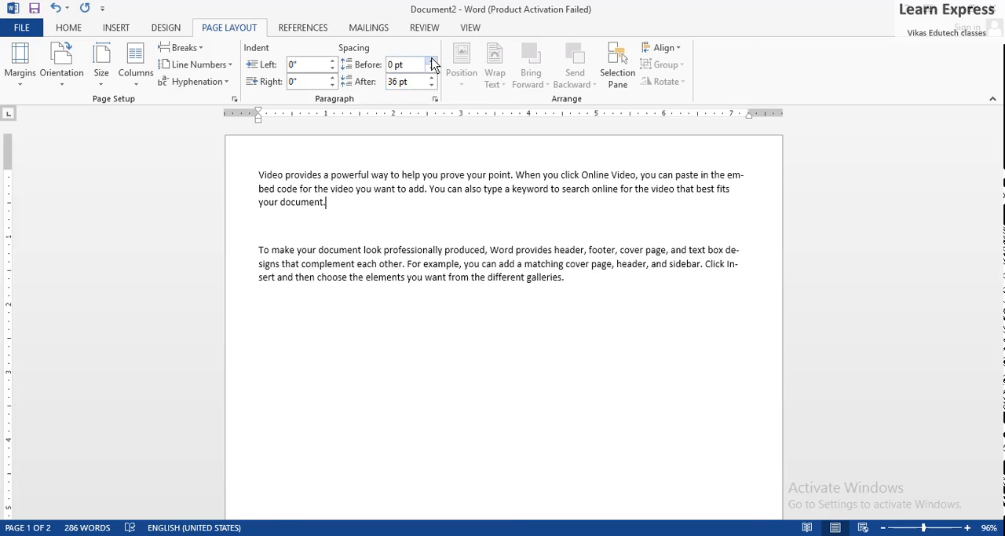
# Increase the spacing before the first paragraph to 48 pt
pyautogui.click(432, 61)
pyautogui.click(431, 61)
pyautogui.click(431, 60)
pyautogui.click(431, 61)
pyautogui.click(432, 60)
pyautogui.click(431, 60)
pyautogui.click(431, 60)
pyautogui.click(431, 60)
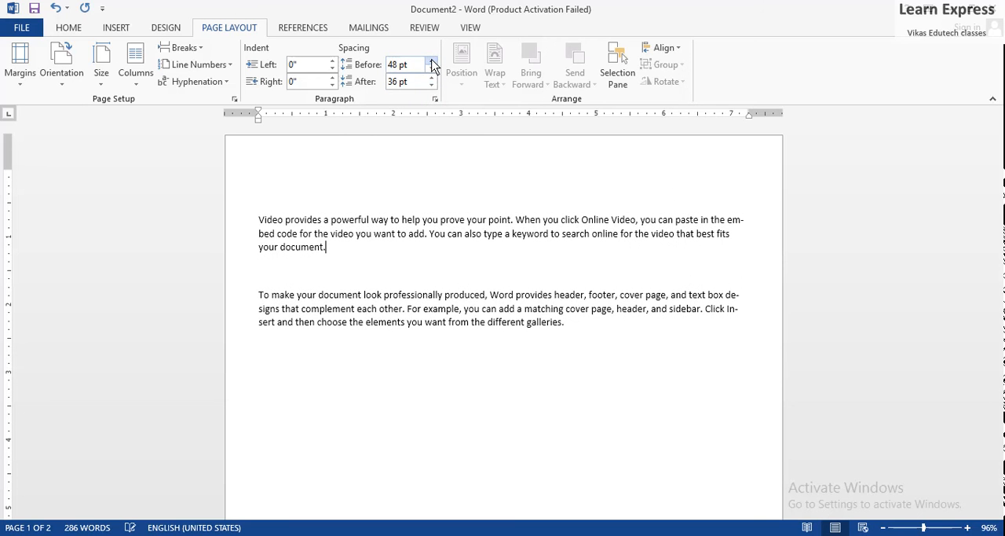
# Reduce the spacing before the first paragraph to 18 pt
pyautogui.click(432, 68)
pyautogui.click(431, 69)
pyautogui.click(431, 68)
pyautogui.click(431, 68)
pyautogui.click(431, 68)
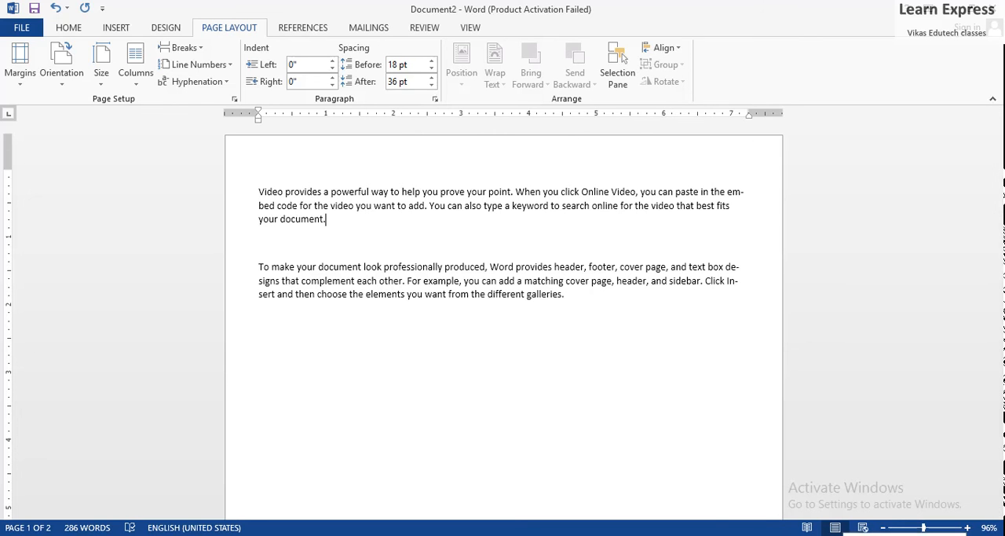
# Insert the silver hard drive picture from the physics folder at the end of the first paragraph, and try to move it sideways
pyautogui.click(114, 28)
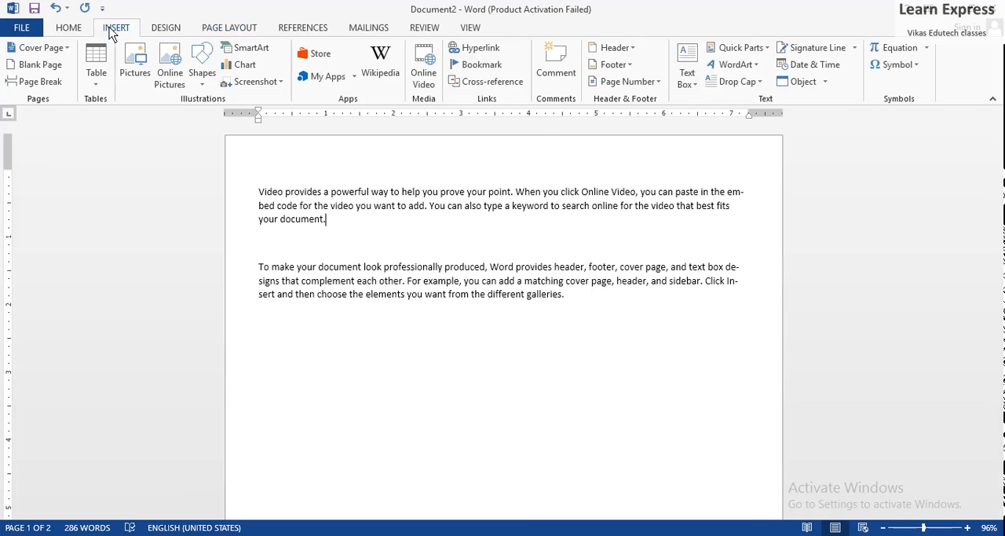
pyautogui.click(138, 71)
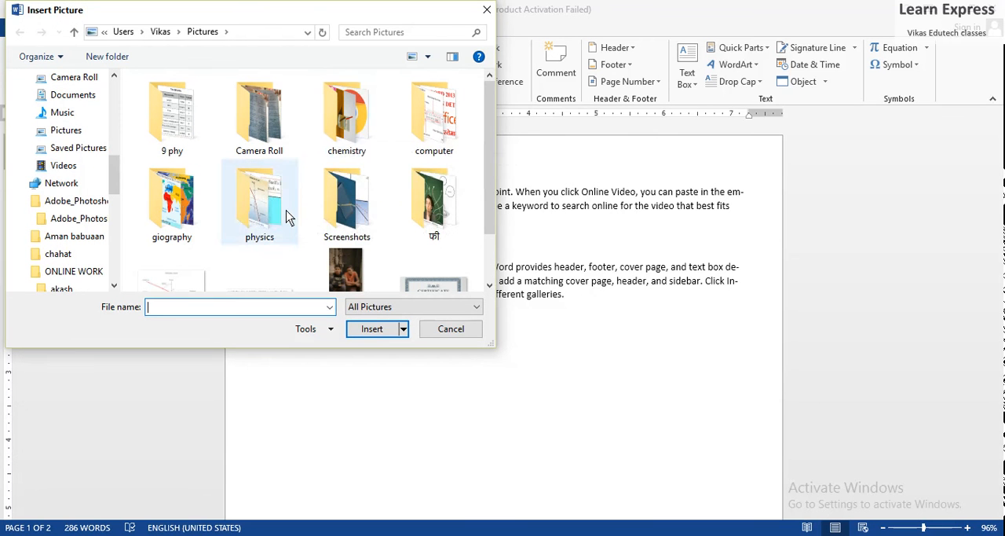
pyautogui.doubleClick(259, 201)
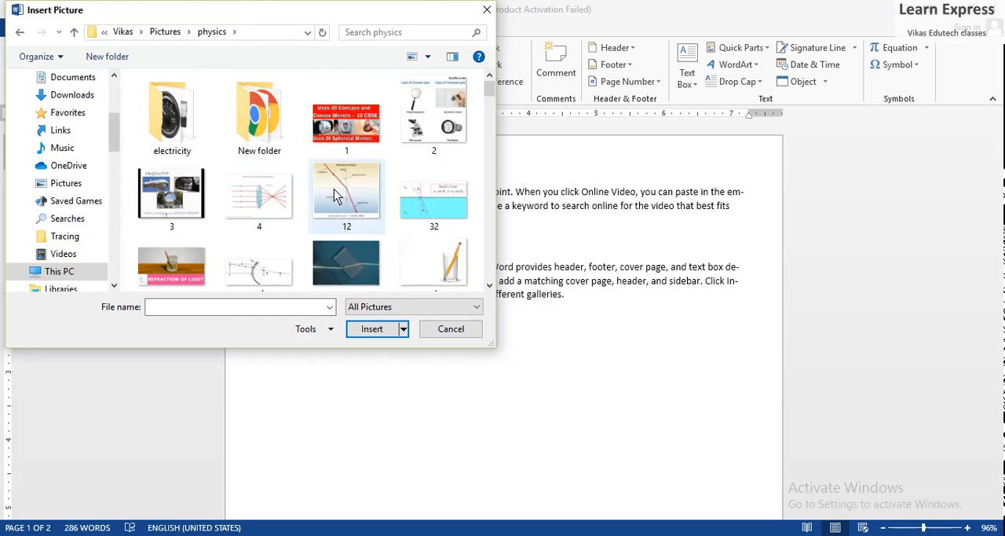
pyautogui.scroll(-2, 490, 271)
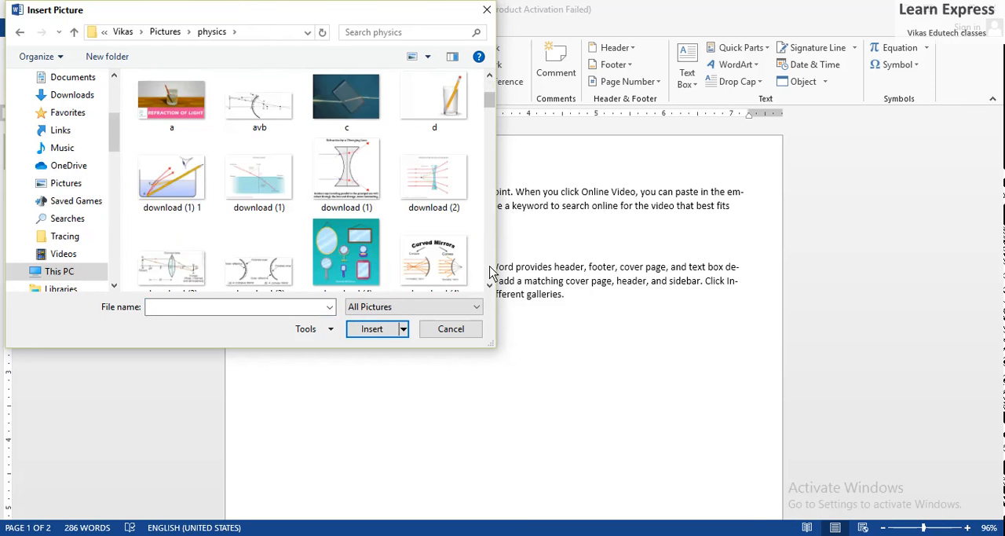
pyautogui.scroll(-2, 489, 271)
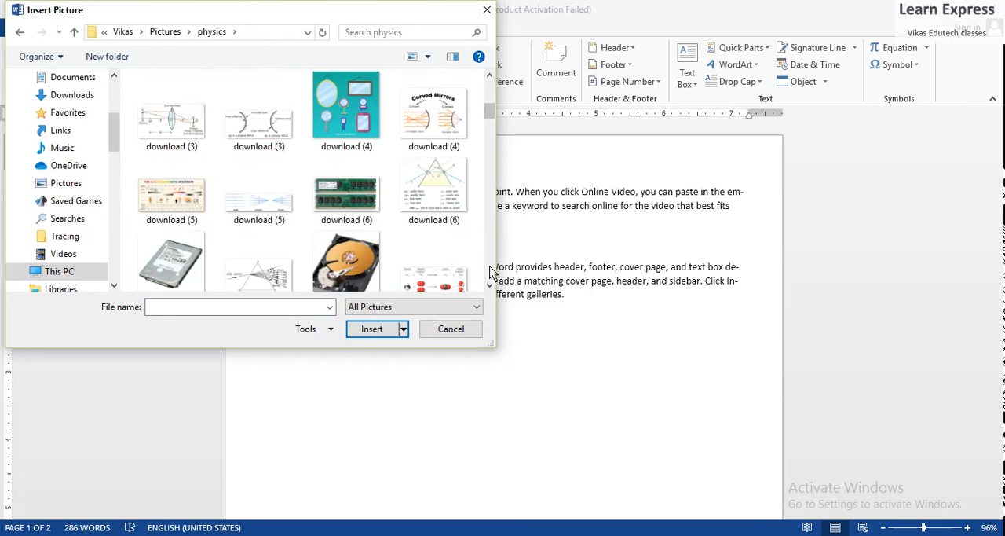
pyautogui.doubleClick(163, 257)
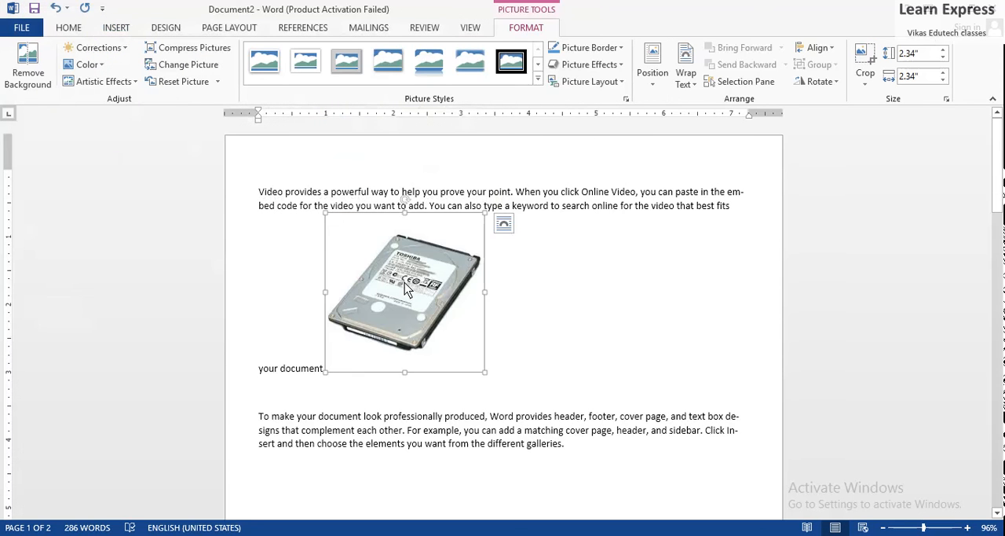
pyautogui.moveTo(406, 289); pyautogui.dragTo(518, 300)
# Position the hard drive picture in Top Center with Square Text Wrapping
pyautogui.click(234, 29)
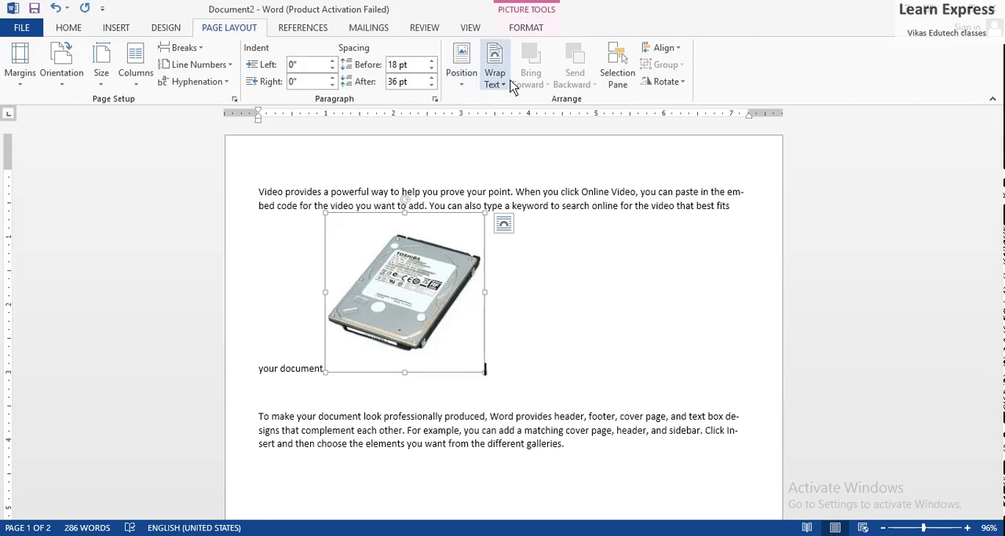
pyautogui.click(463, 82)
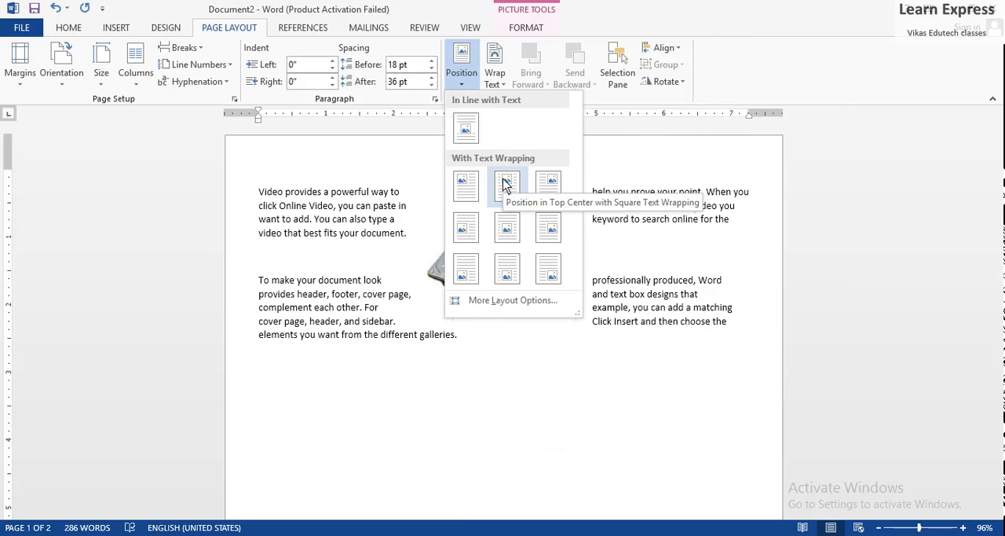
pyautogui.click(505, 183)
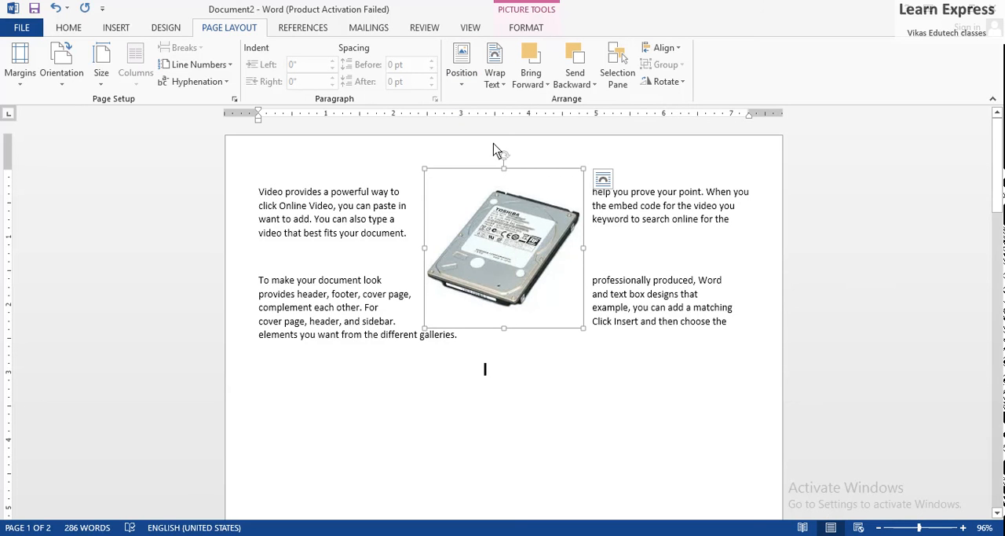
# Apply Square text wrapping to the hard drive picture and return to the body text
pyautogui.click(497, 84)
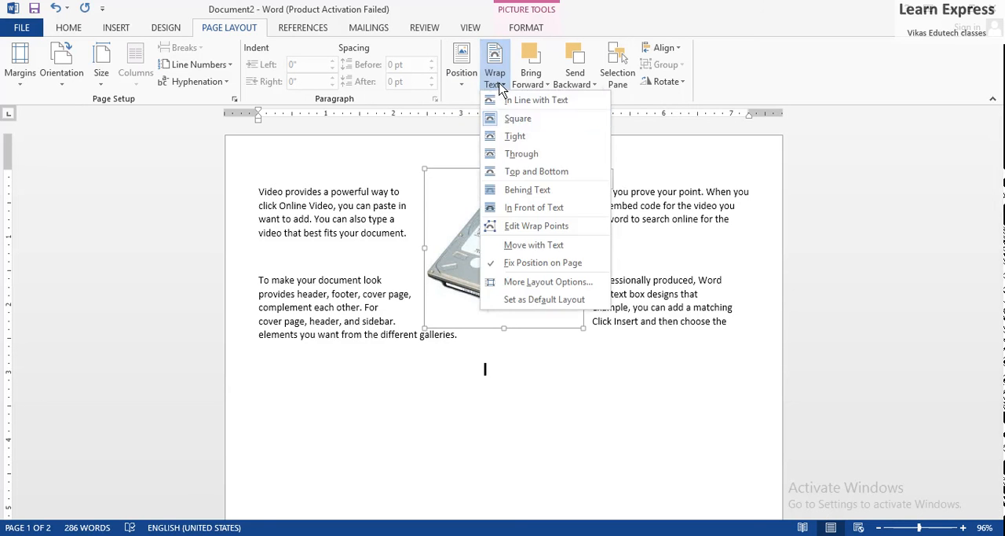
pyautogui.click(512, 120)
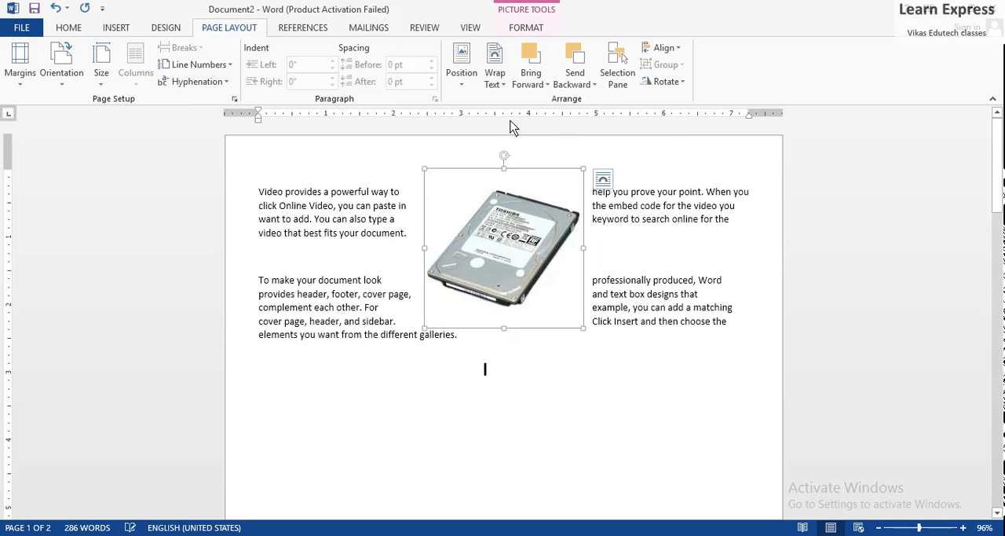
pyautogui.click(642, 196)
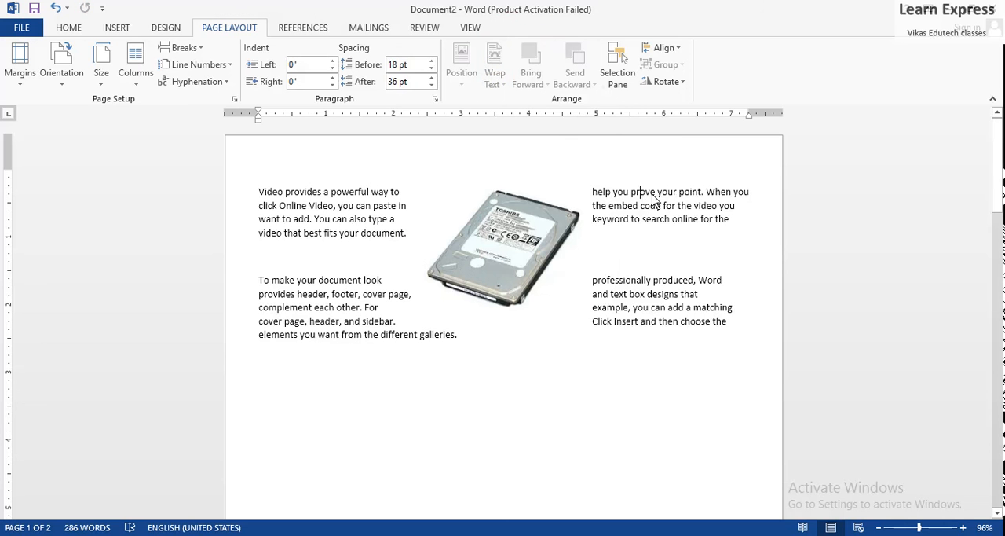
pyautogui.click(513, 375)
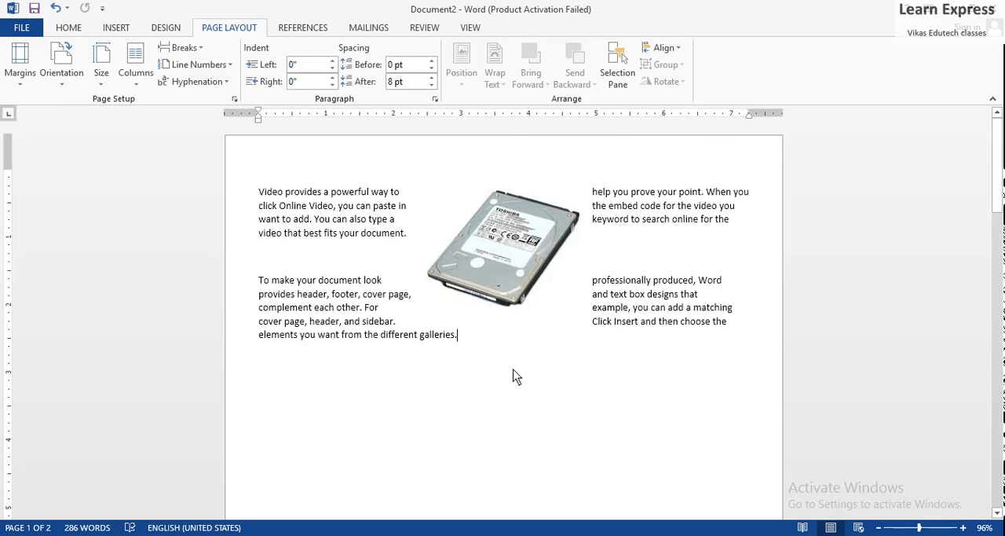
pyautogui.click(415, 335)
pyautogui.click(517, 205)
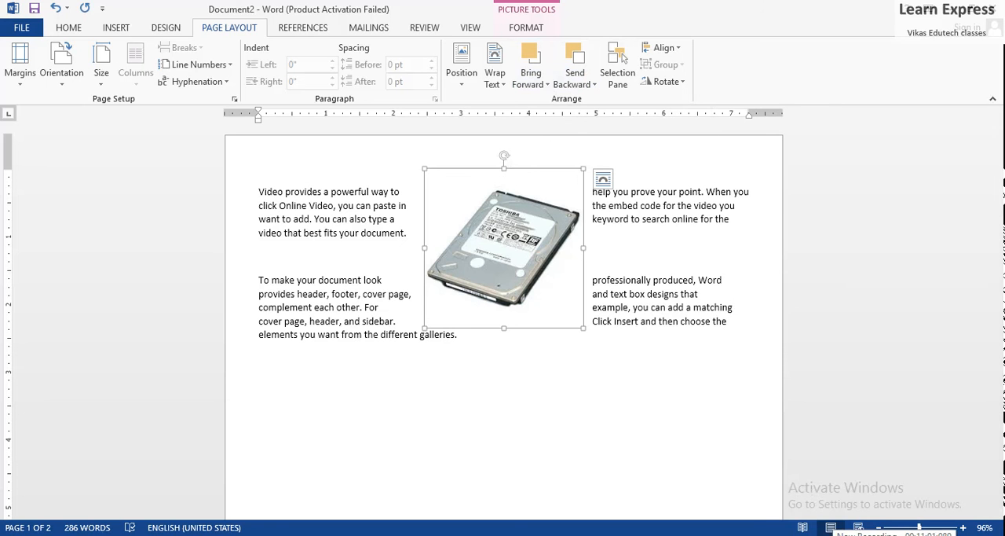
pyautogui.click(894, 535)
pyautogui.click(908, 501)
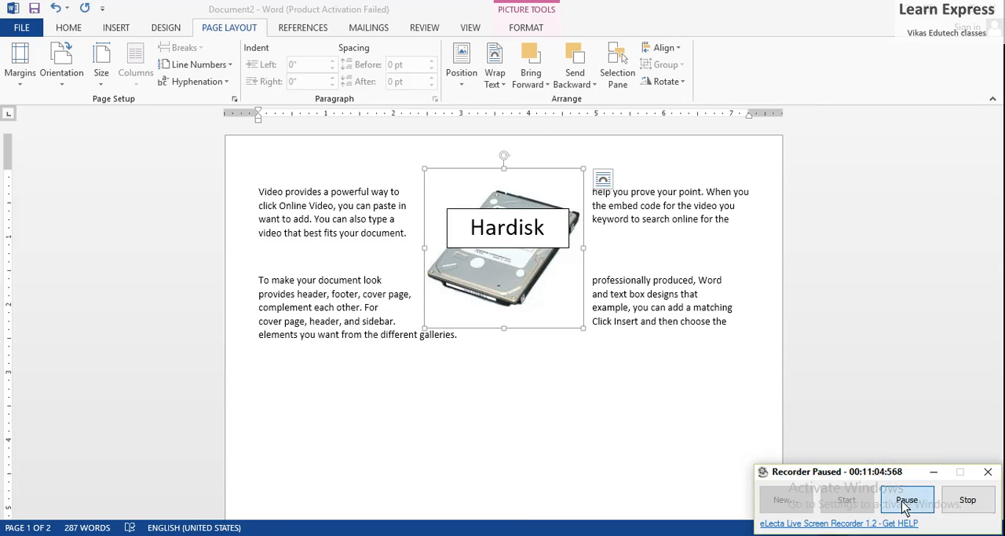
pyautogui.click(909, 500)
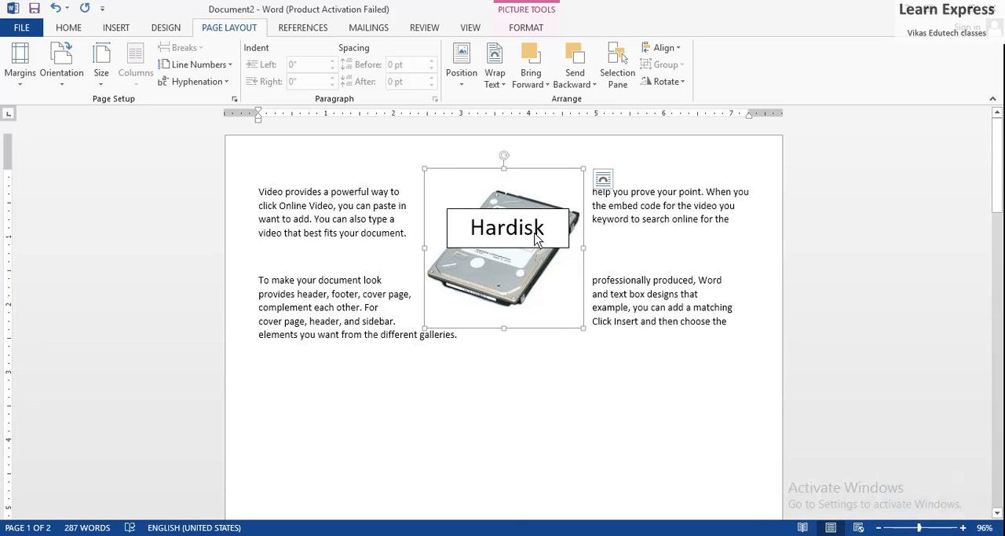
# Bring the hard drive picture forward over the Hardisk text box and shift the picture slightly down
pyautogui.click(537, 239)
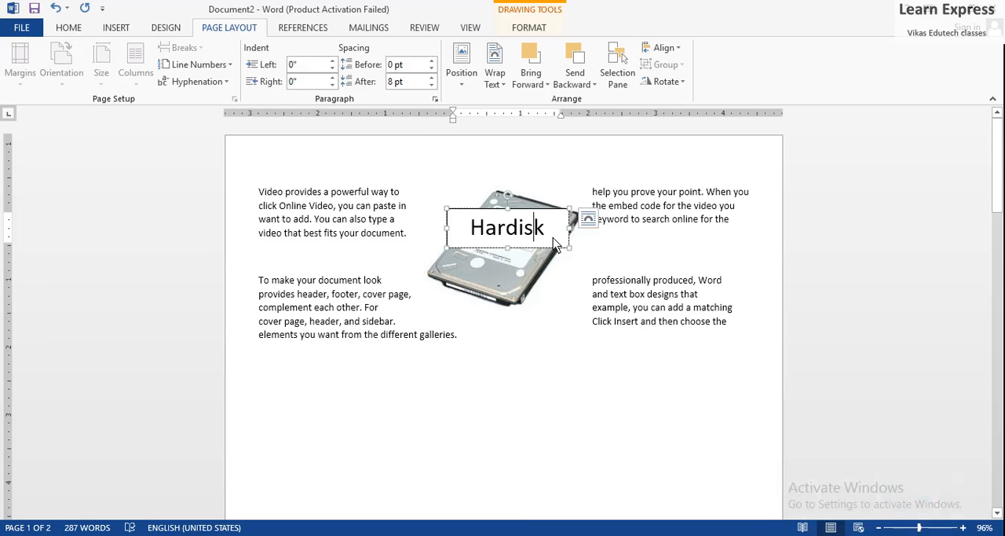
pyautogui.click(539, 276)
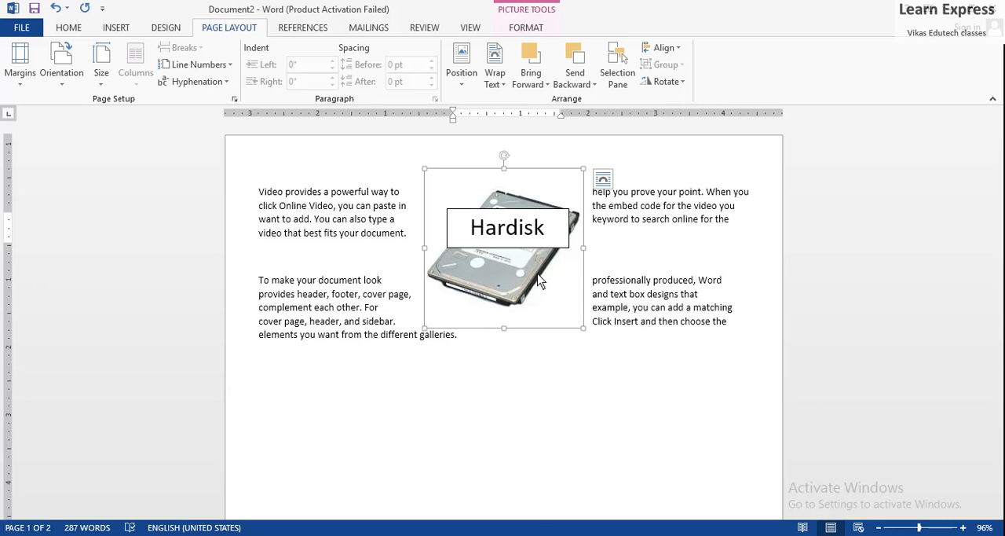
pyautogui.click(535, 79)
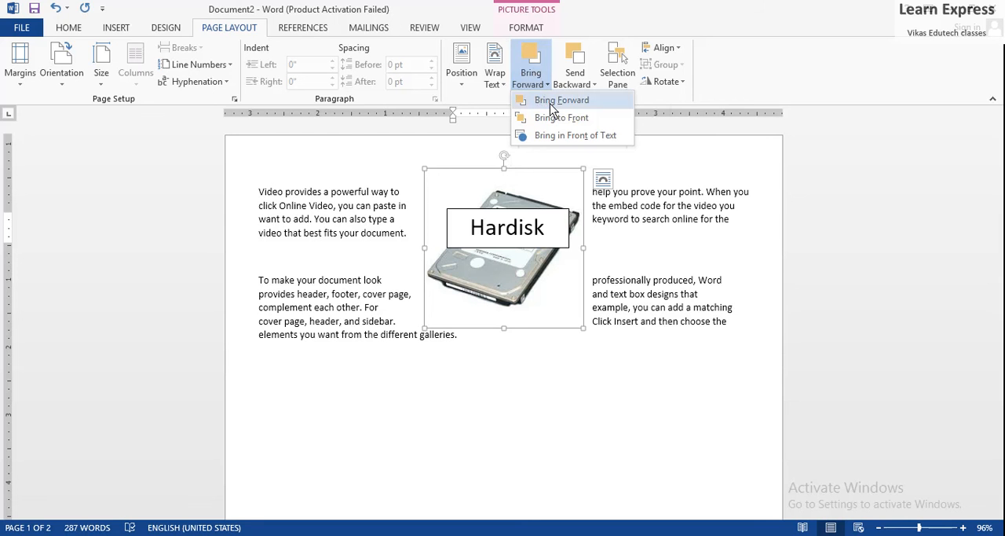
pyautogui.click(551, 102)
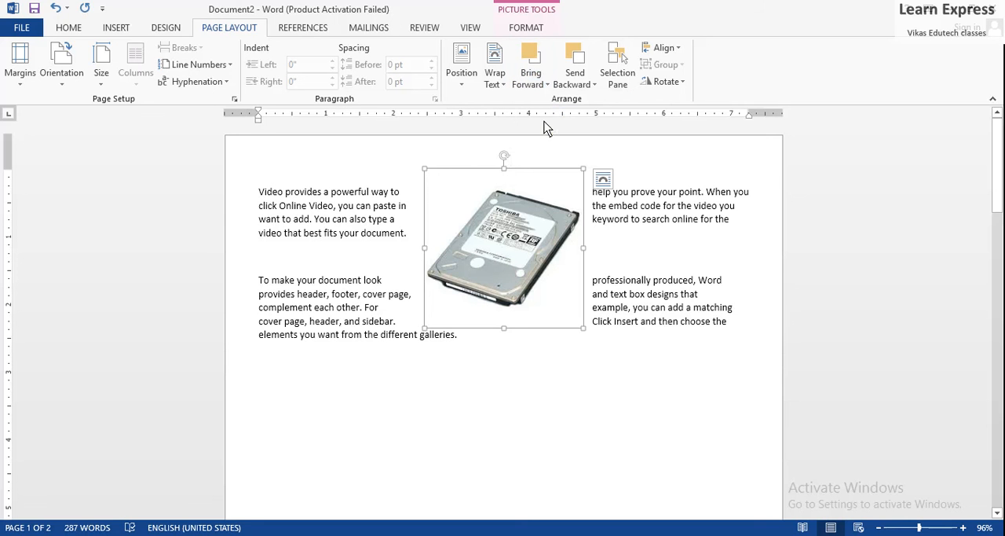
pyautogui.moveTo(524, 212)
pyautogui.mouseDown()
pyautogui.moveTo(538, 294)
pyautogui.moveTo(519, 224)
pyautogui.mouseUp()
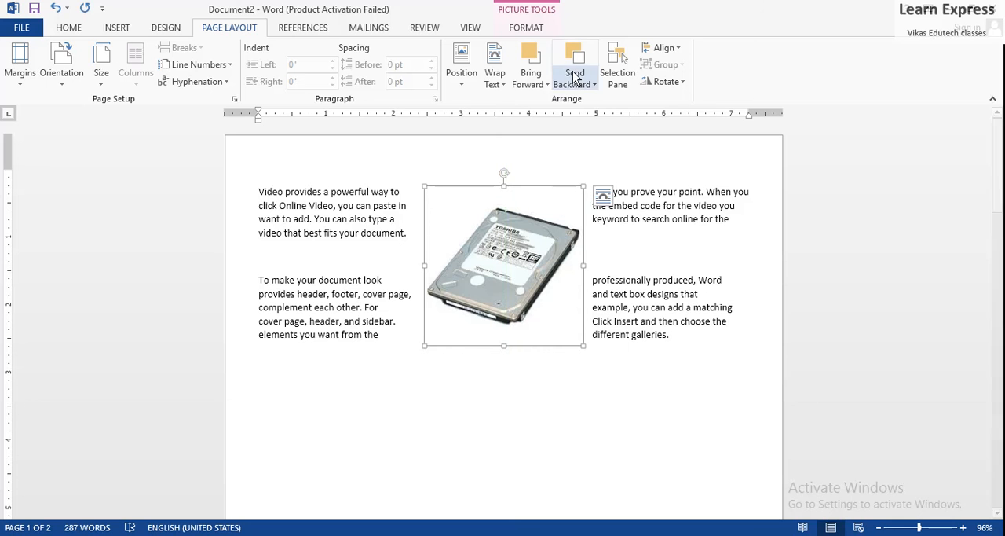
# Send the hard drive picture backward behind the Hardisk text box and shift it slightly up
pyautogui.click(595, 84)
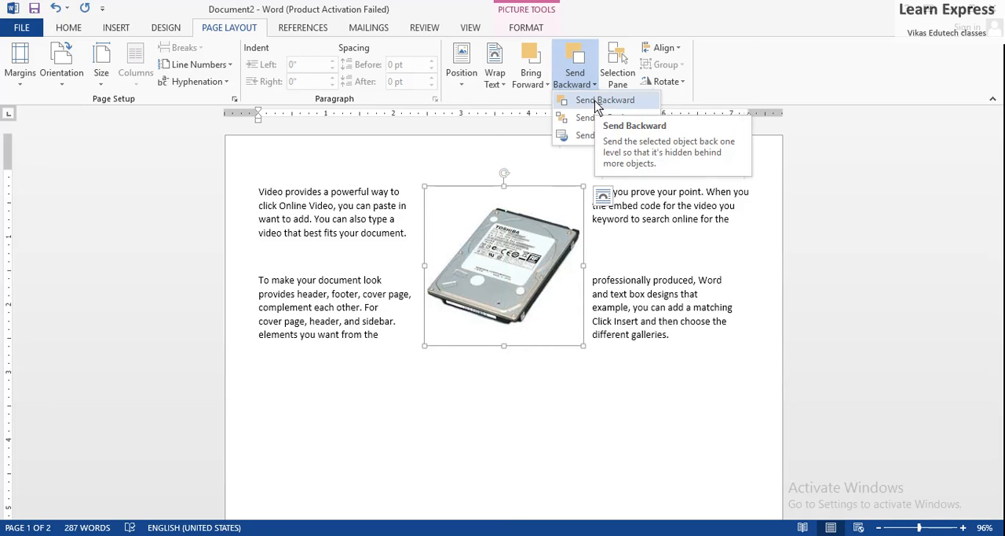
pyautogui.click(598, 100)
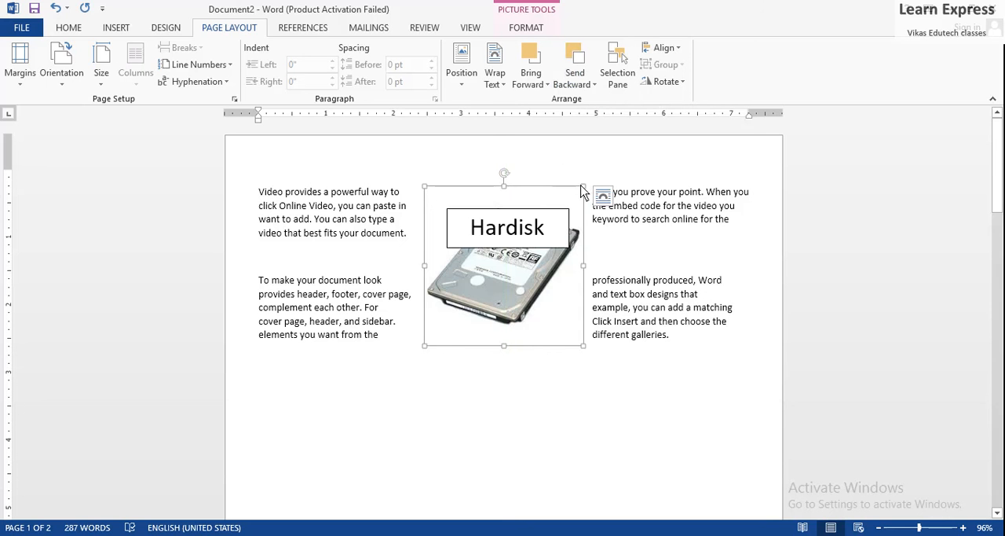
pyautogui.moveTo(570, 197); pyautogui.dragTo(557, 172)
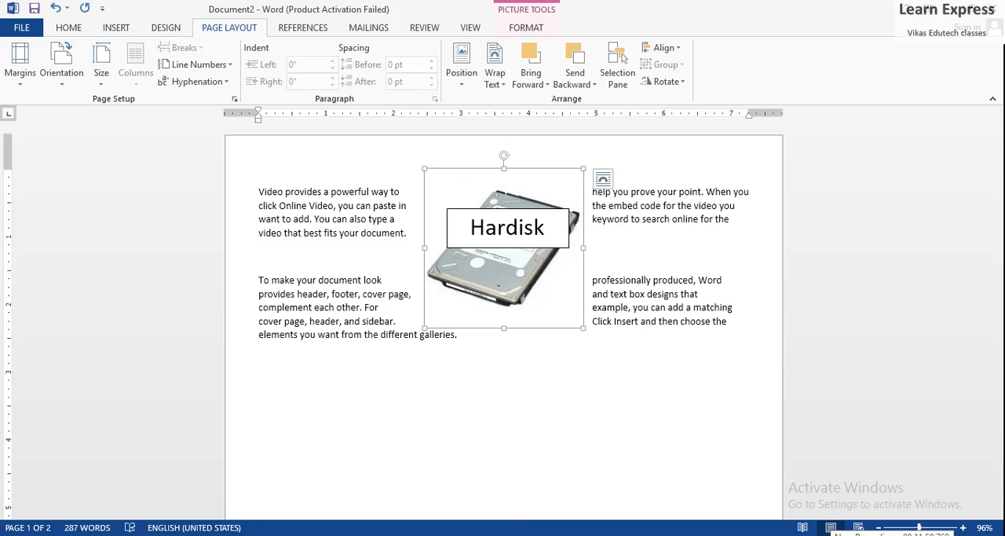
# Show the Selection Pane and align the hard drive picture to the center relative to the margins
pyautogui.click(619, 78)
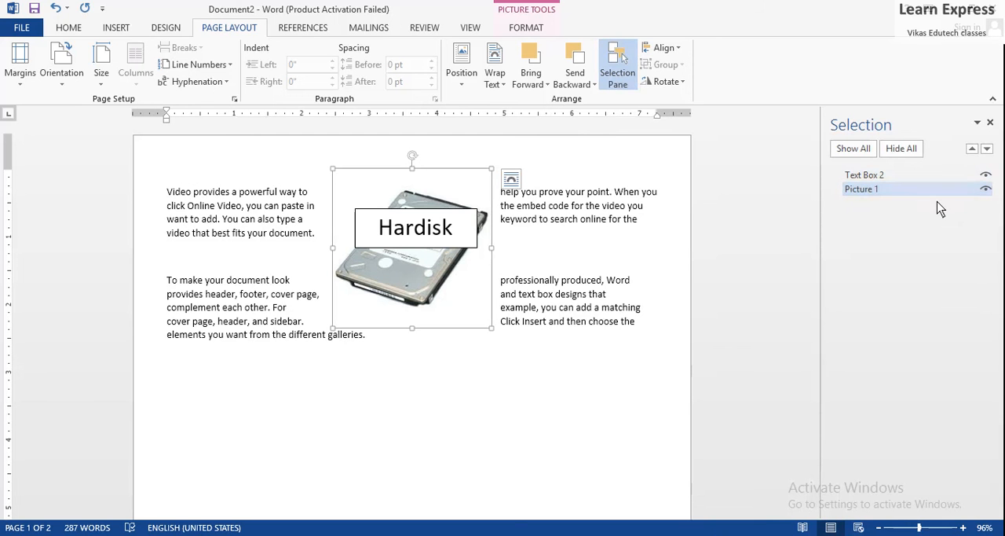
pyautogui.click(679, 48)
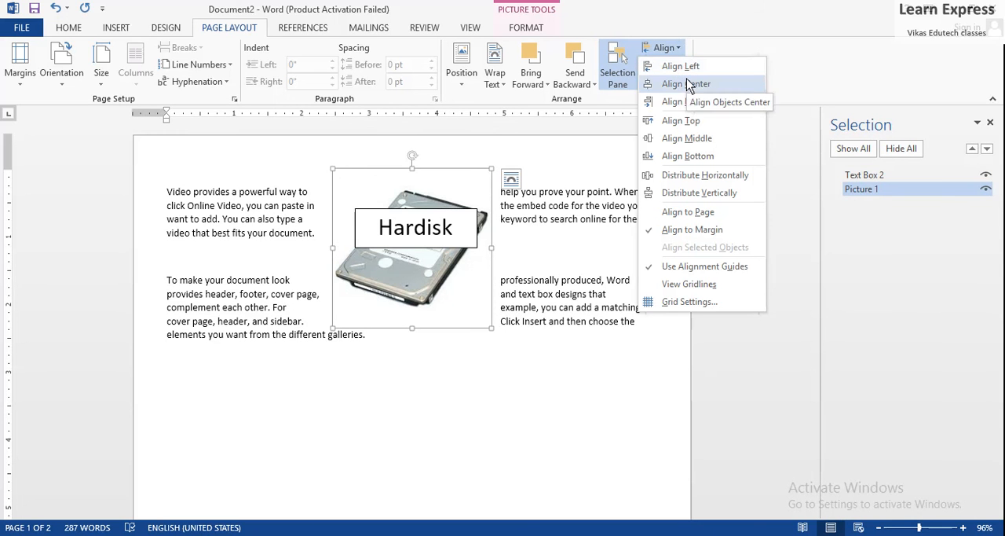
pyautogui.click(688, 84)
# Align the hard drive picture to the left margin and move the Hardisk text box onto it
pyautogui.click(677, 48)
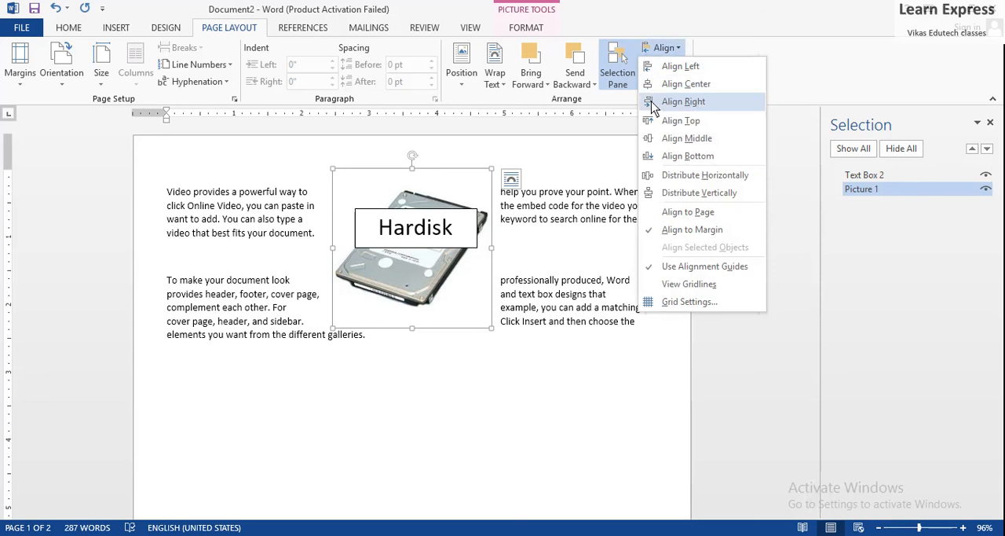
pyautogui.click(701, 68)
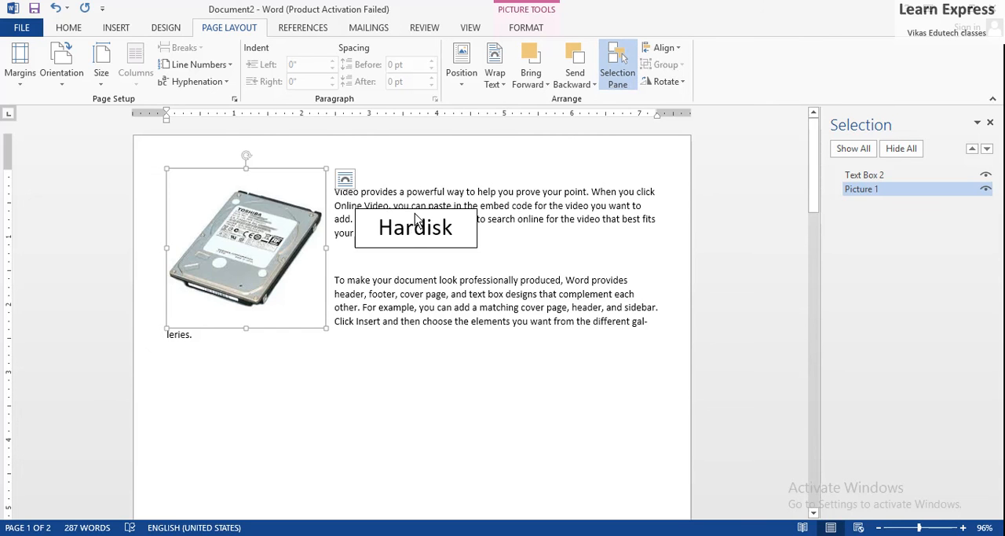
pyautogui.click(415, 227)
pyautogui.moveTo(384, 218); pyautogui.dragTo(212, 230)
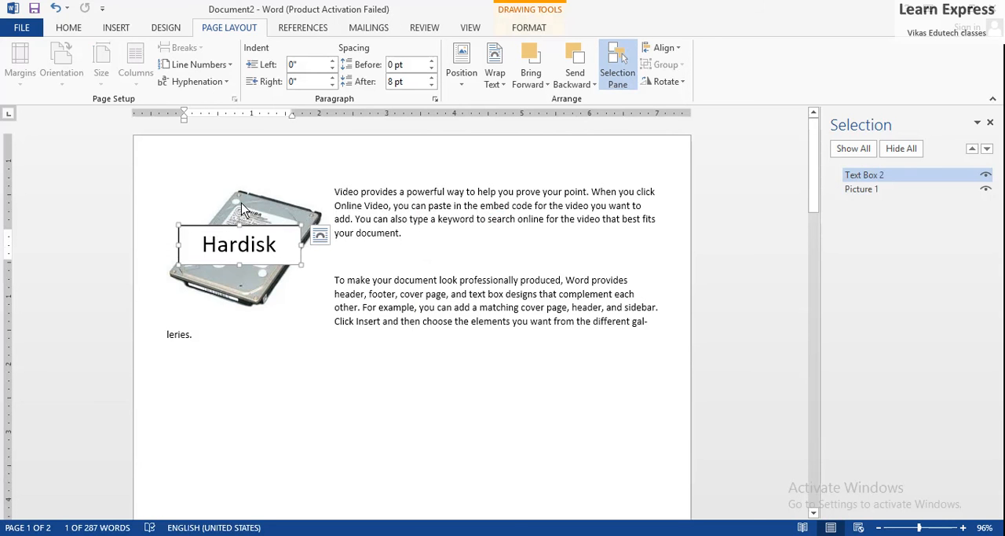
# Group the Hardisk text box with the hard drive picture
pyautogui.keyDown('shift'); pyautogui.click(242, 208); pyautogui.keyUp('shift')
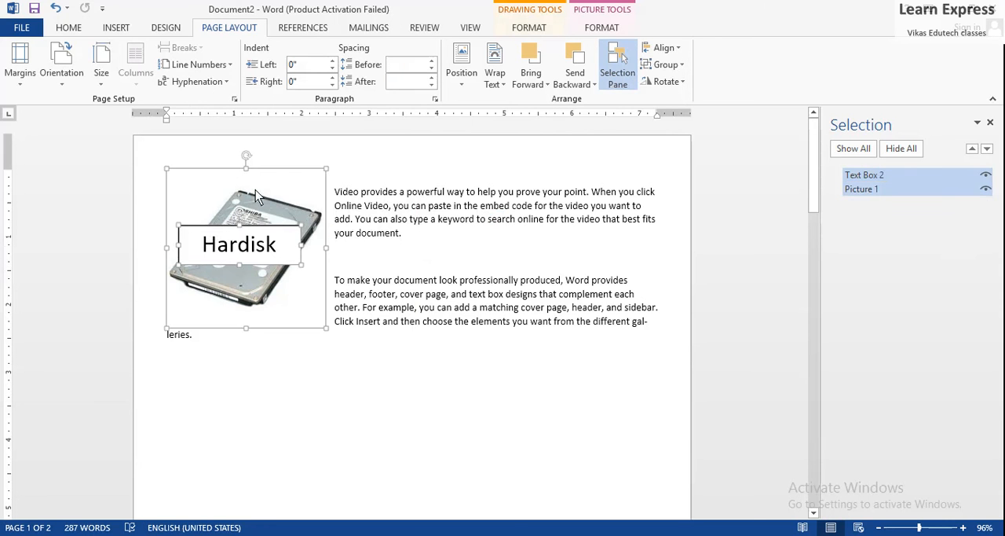
pyautogui.click(680, 66)
pyautogui.click(674, 84)
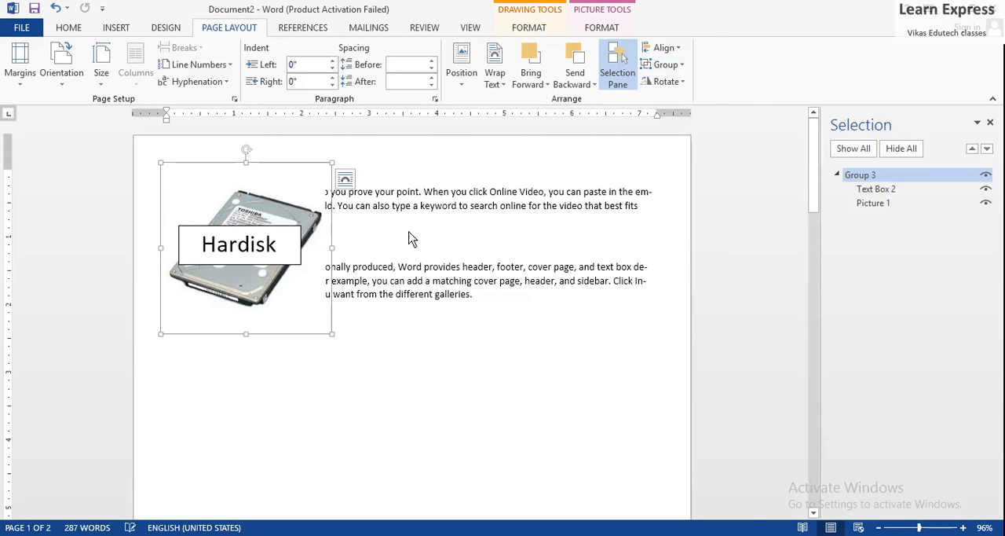
# Move the grouped picture and text box below the second paragraph, near the middle of the page width
pyautogui.click(295, 297)
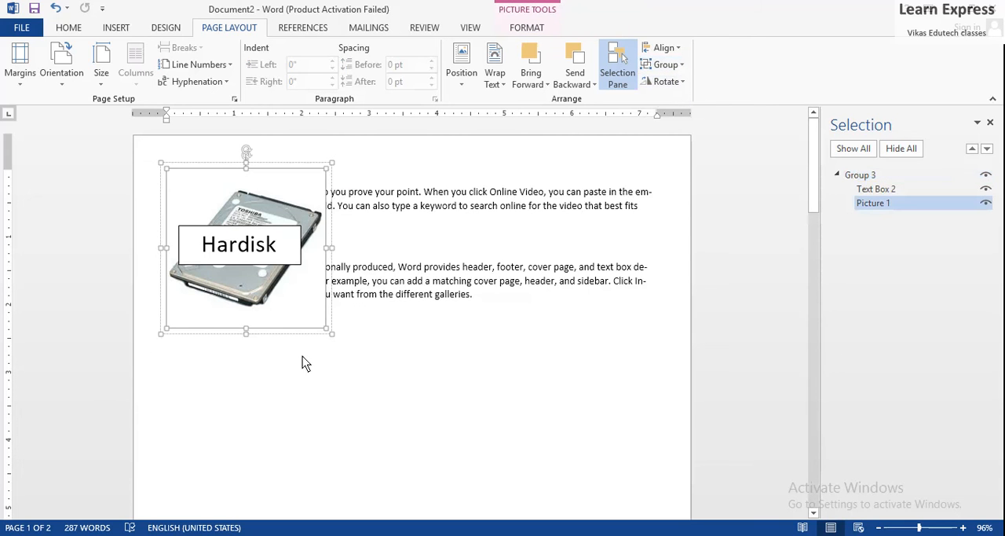
pyautogui.moveTo(319, 328); pyautogui.dragTo(447, 457)
pyautogui.click(280, 276)
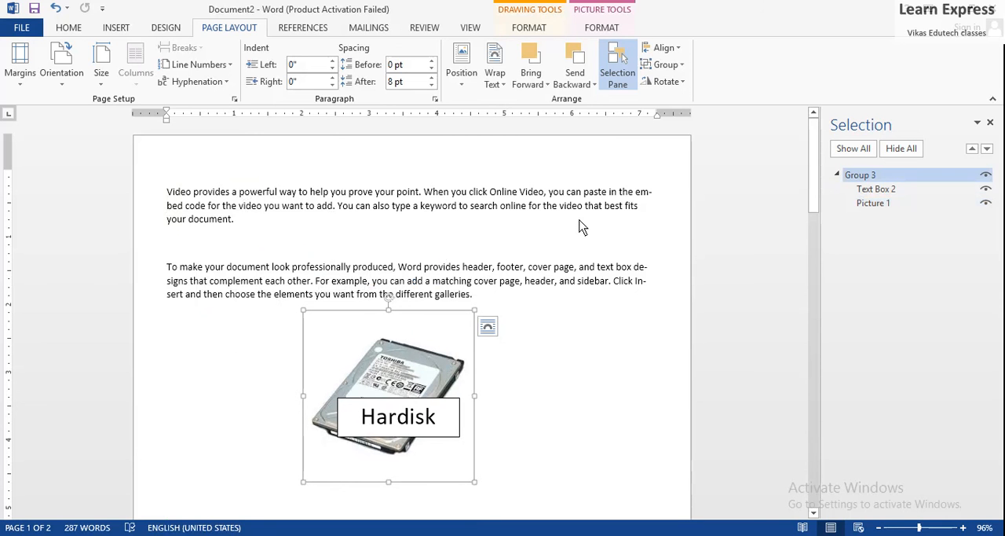
# Rotate the grouped picture and text box right by 90° and return to the body text
pyautogui.click(682, 87)
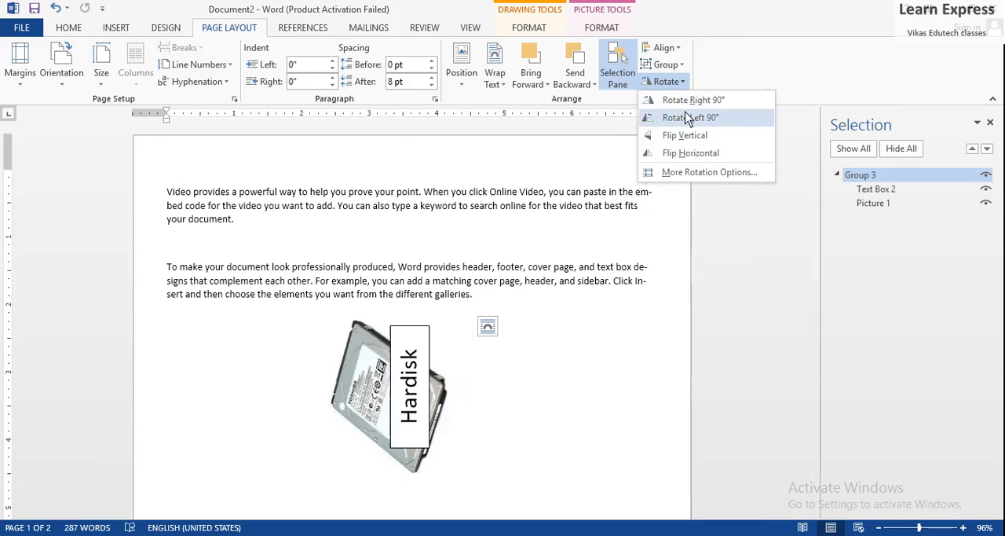
pyautogui.click(687, 101)
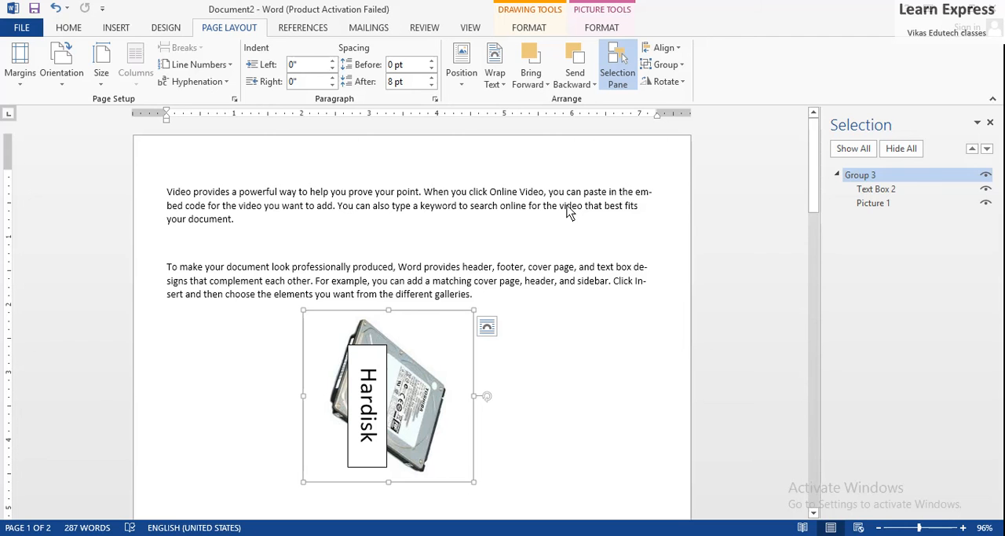
pyautogui.click(546, 324)
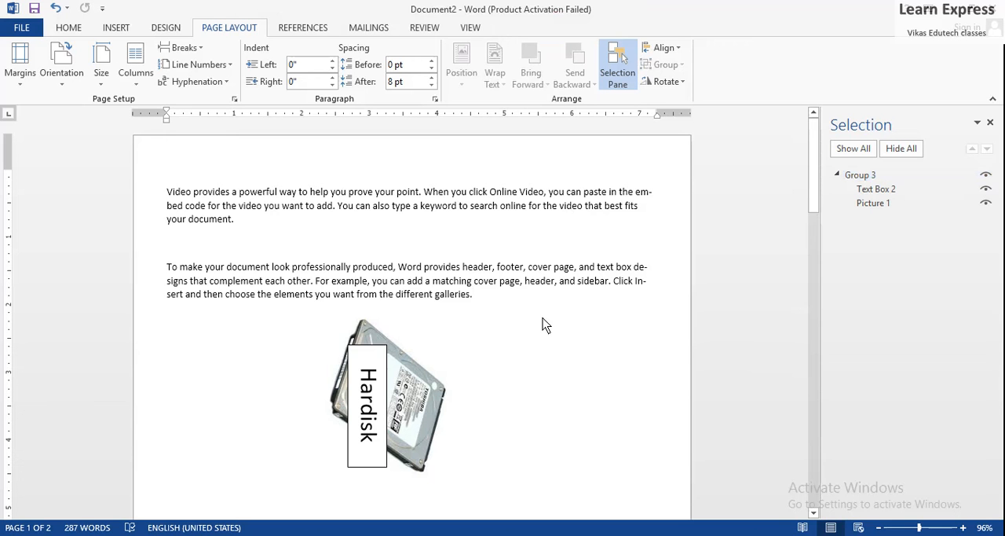
pyautogui.click(817, 534)
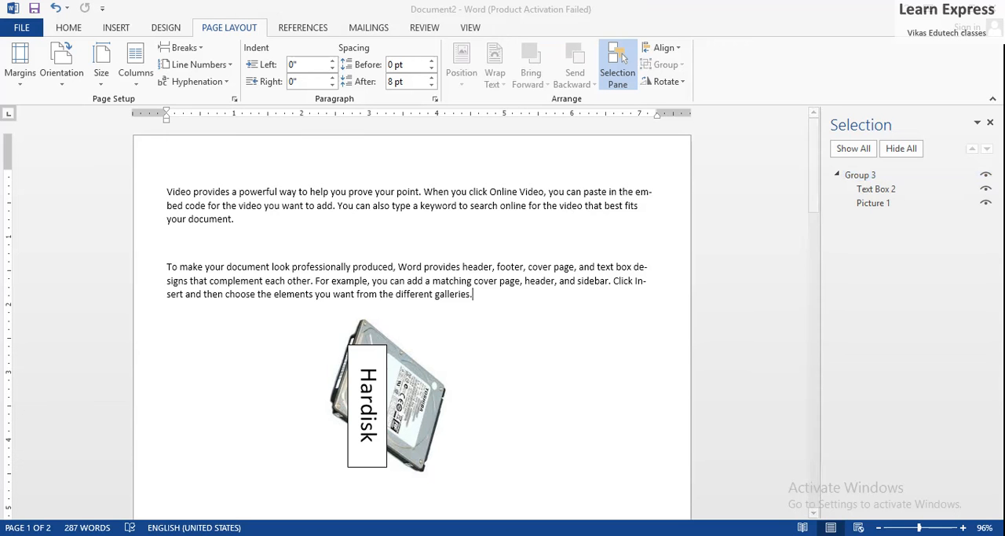